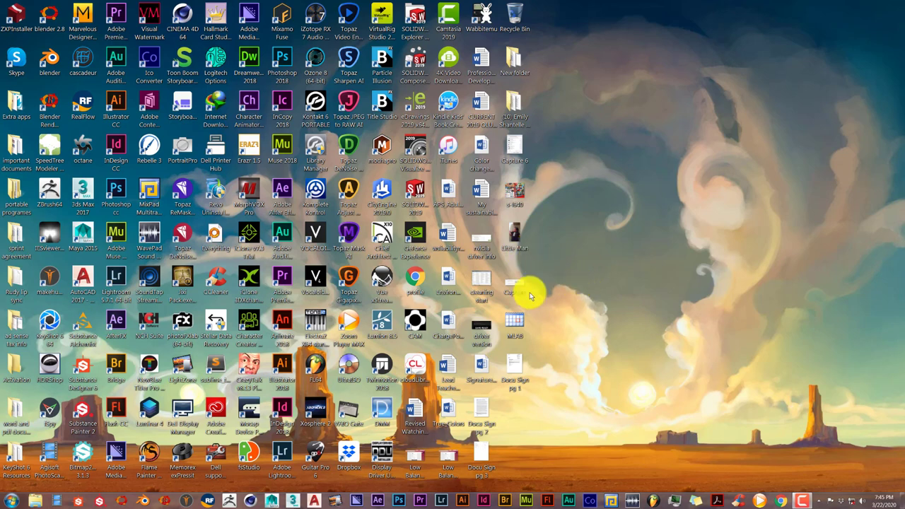
Launch Blender from its pinned taskbar icon.
left_click(120, 502)
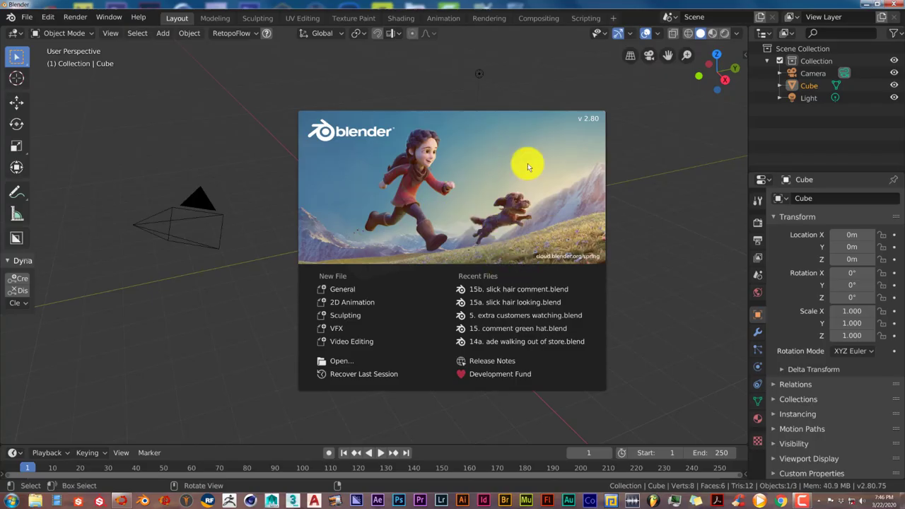
Dismiss the start screen and add a Plain Axes empty at the cube's origin.
left_click(235, 76)
scroll(304, 305, "down", 3)
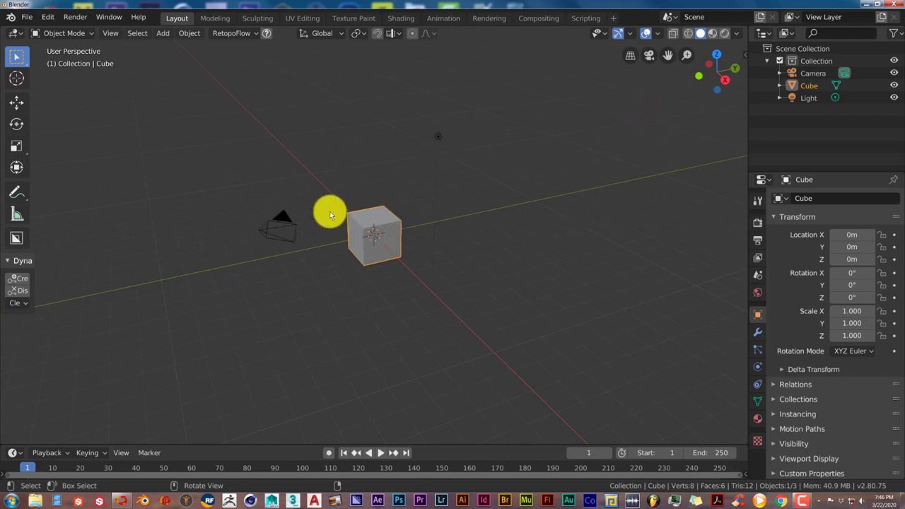
scroll(388, 243, "up", 2)
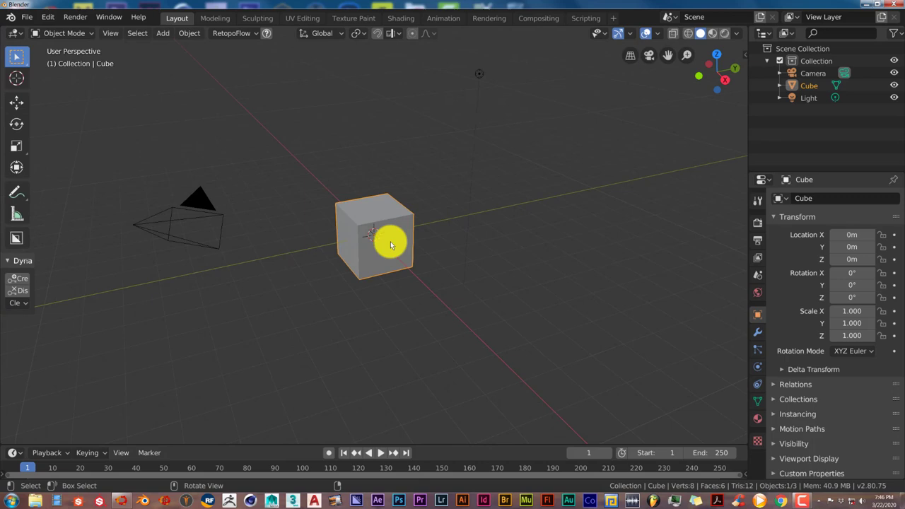
key("shift+a")
mouse_move(391, 243)
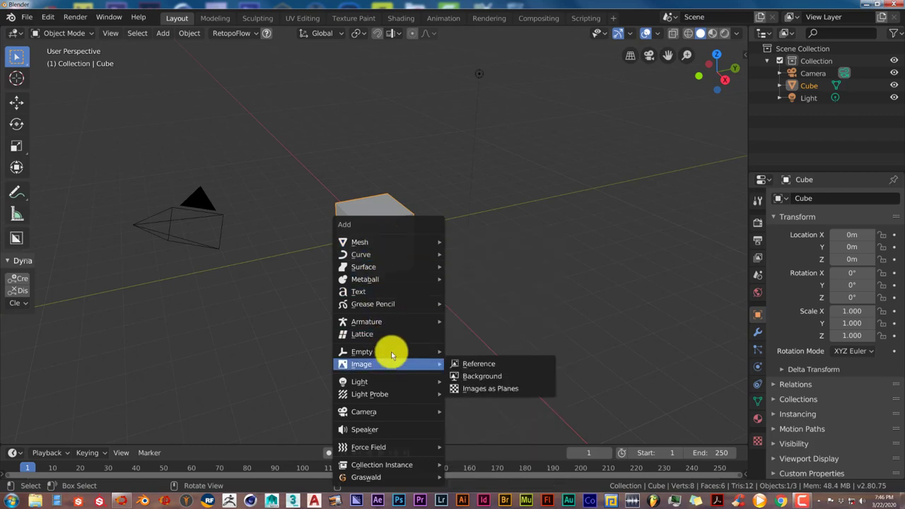
mouse_move(390, 352)
left_click(468, 353)
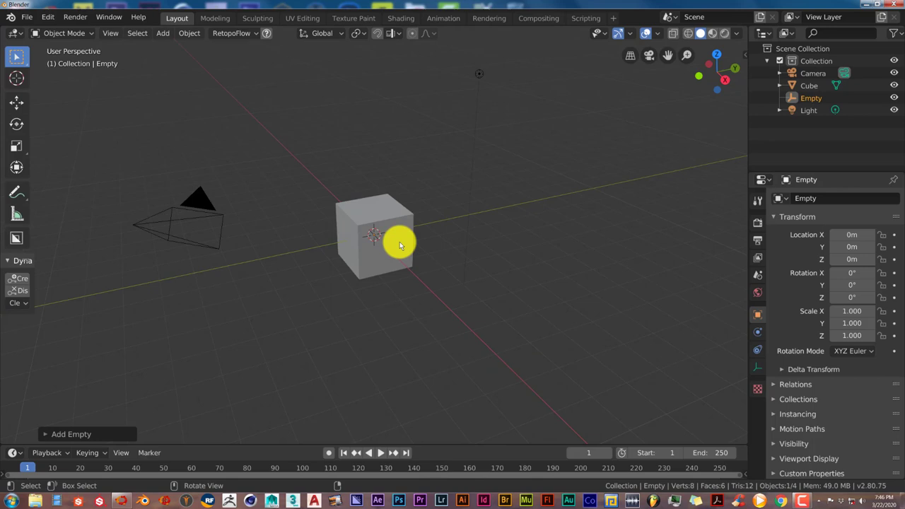
Scale the new empty uniformly up to 5.033.
key("s")
left_click(500, 191)
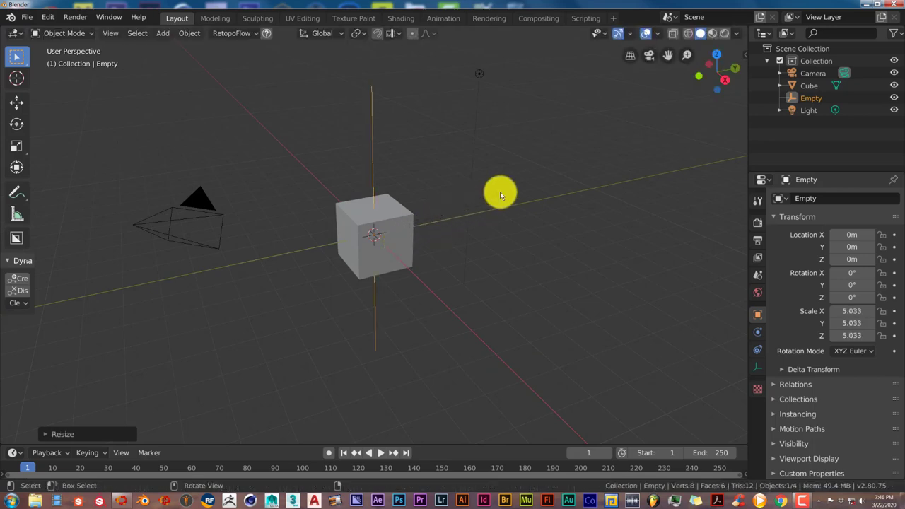
scroll(459, 213, "down", 1)
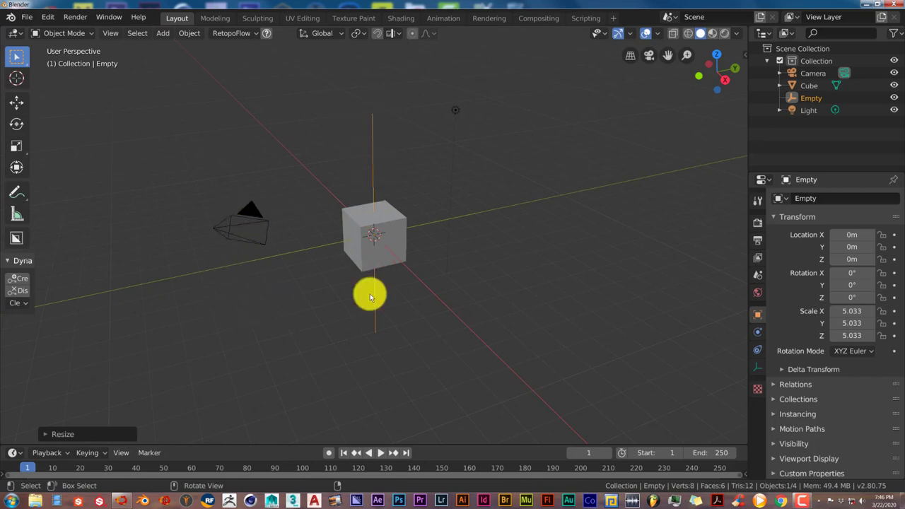
Give the camera a Damped Track constraint targeting the empty, then select the camera alone.
left_click(250, 216)
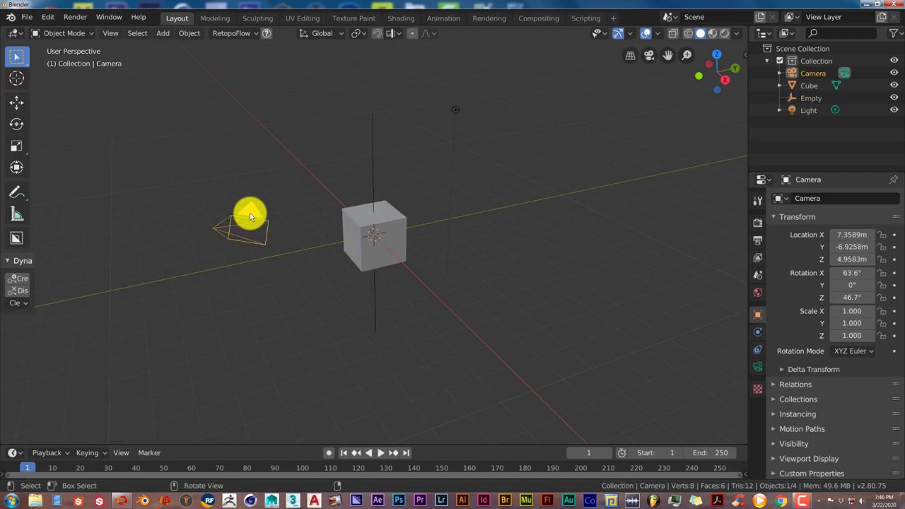
left_click(372, 151, "shift")
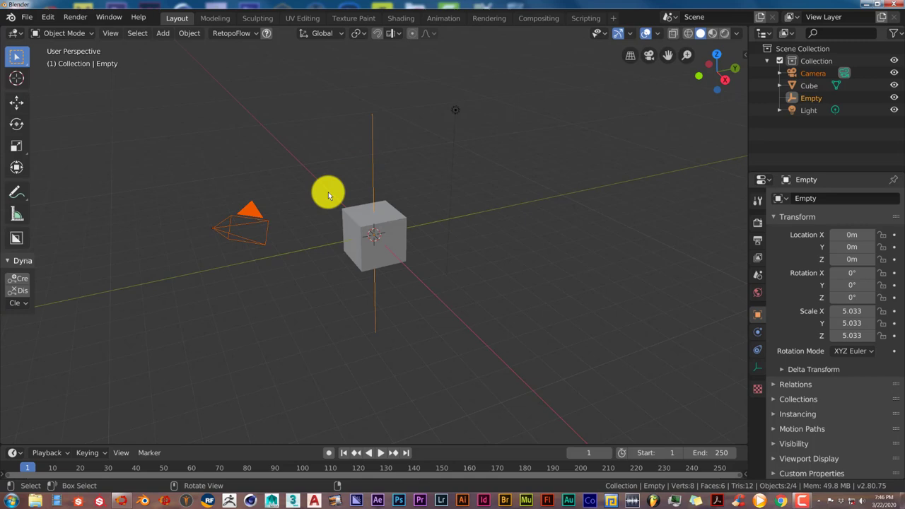
key("ctrl+t")
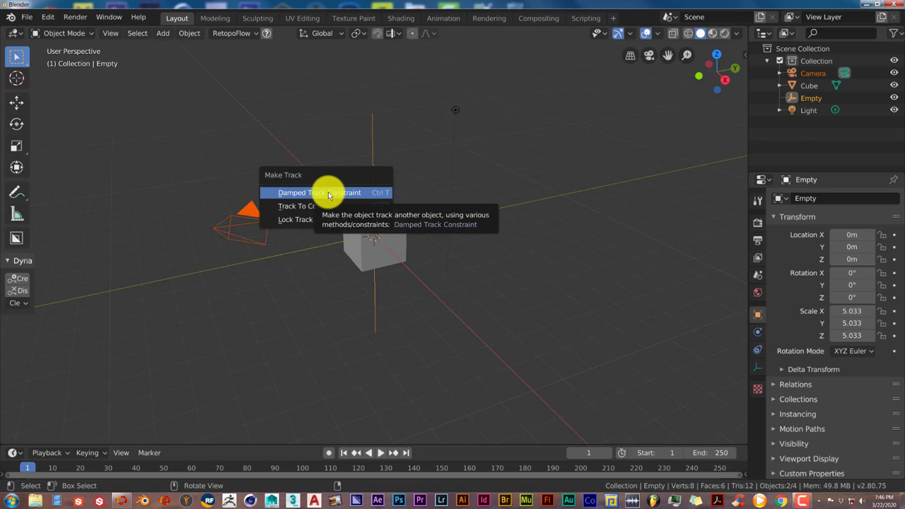
left_click(328, 193)
middle_click_drag(328, 192, 320, 224)
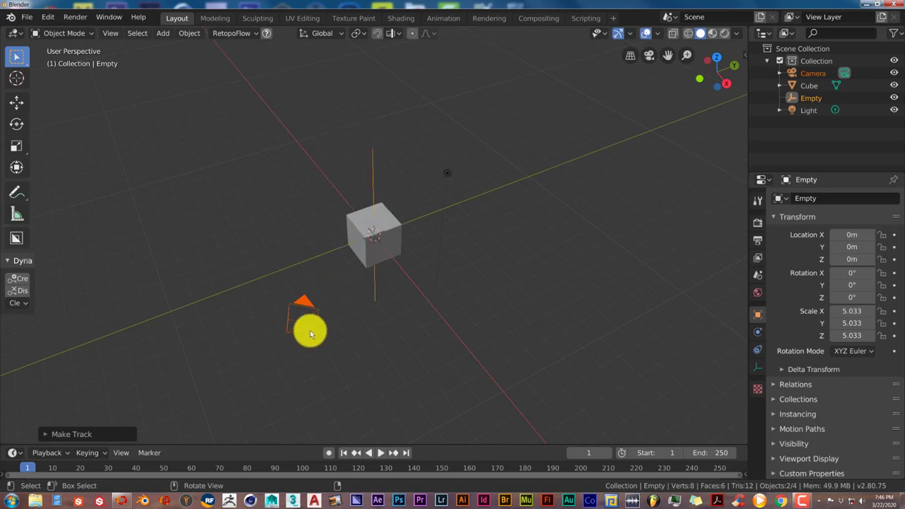
left_click(296, 310)
Split the 3D view into three viewports, with the top-right one looking through the camera.
middle_click_drag(449, 212, 444, 204)
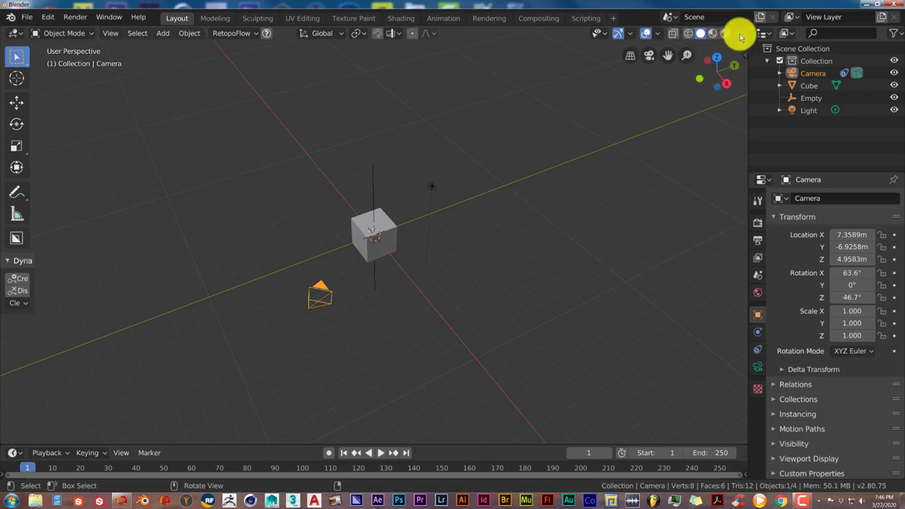
left_click_drag(745, 28, 683, 294)
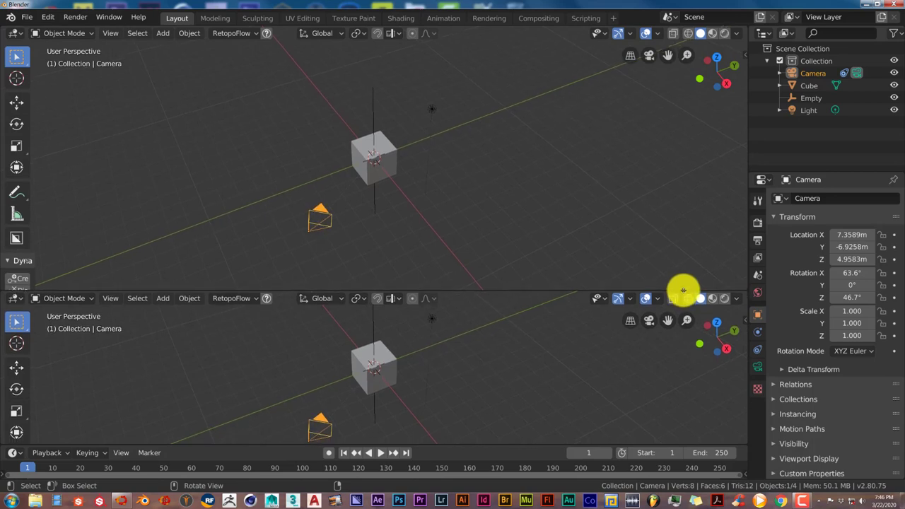
left_click_drag(747, 27, 399, 90)
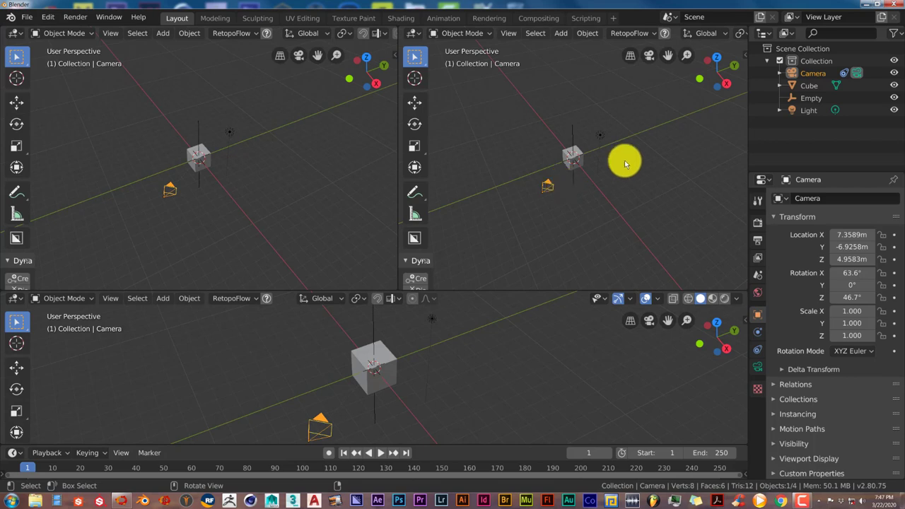
key("KP_0")
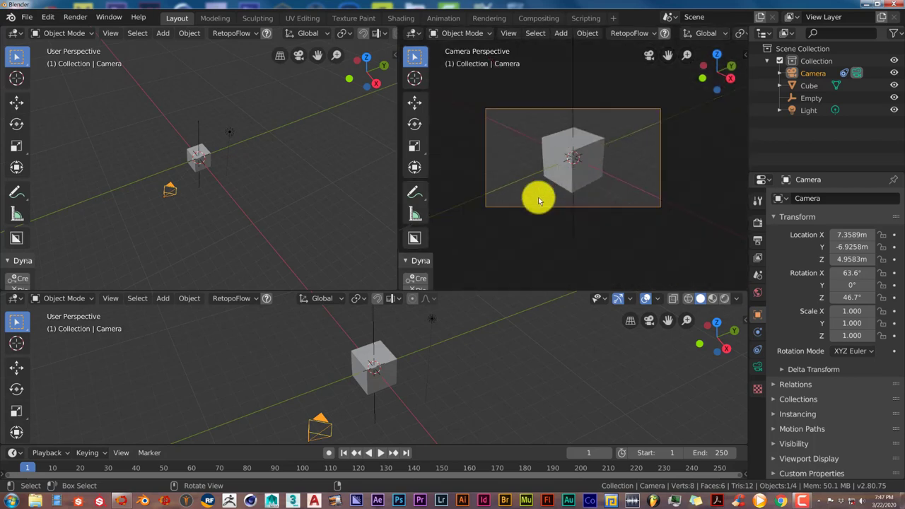
Enlarge the timeline and center its view around frame 1.
scroll(538, 200, "up", 1)
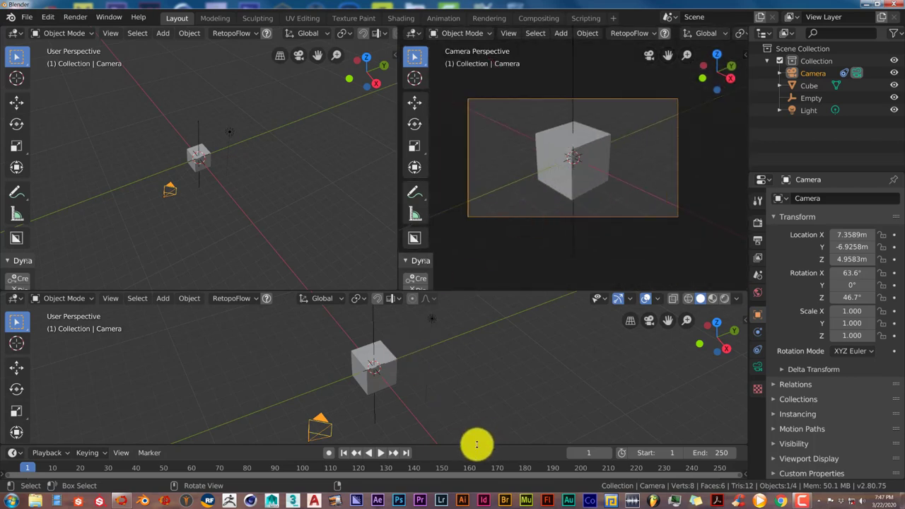
left_click_drag(475, 444, 474, 398)
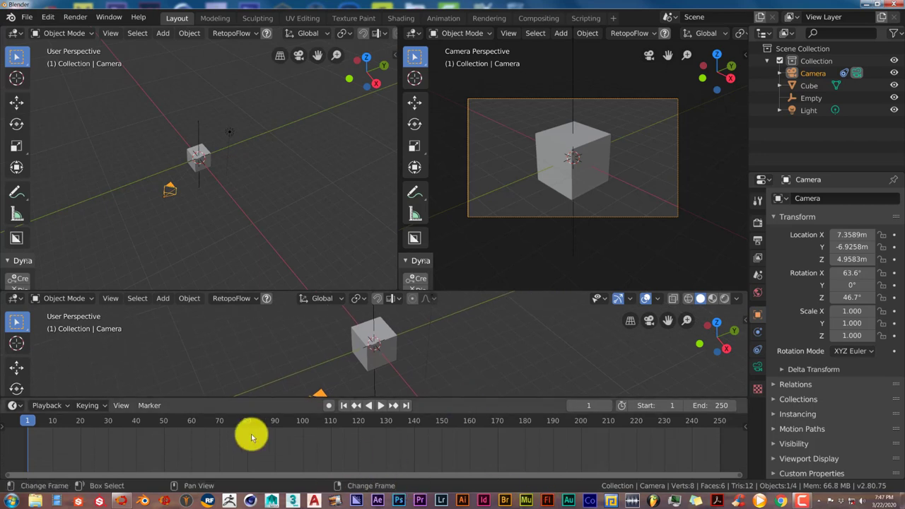
mouse_move(394, 450)
middle_mouse_down()
mouse_move(478, 448)
mouse_move(499, 460)
middle_mouse_up()
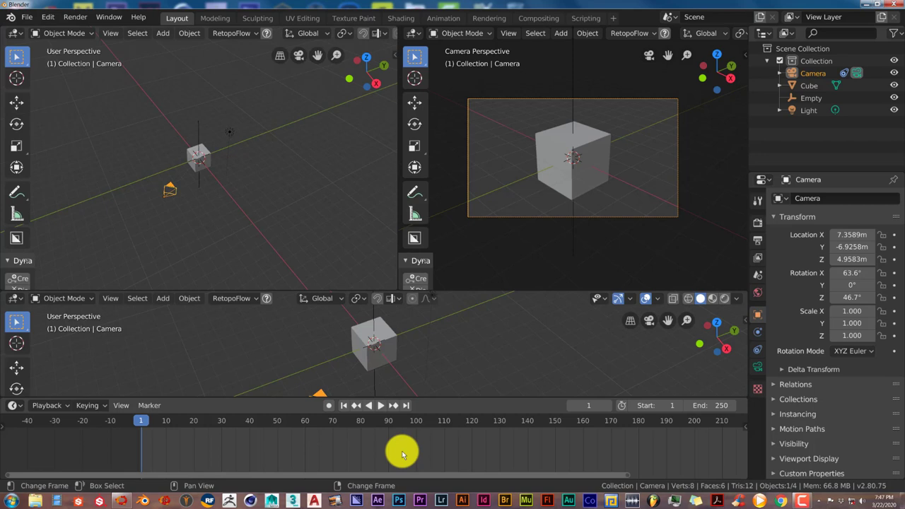
mouse_move(402, 452)
middle_mouse_down()
mouse_move(318, 448)
mouse_move(513, 448)
mouse_move(389, 448)
mouse_move(471, 467)
mouse_move(448, 452)
mouse_move(323, 473)
middle_mouse_up()
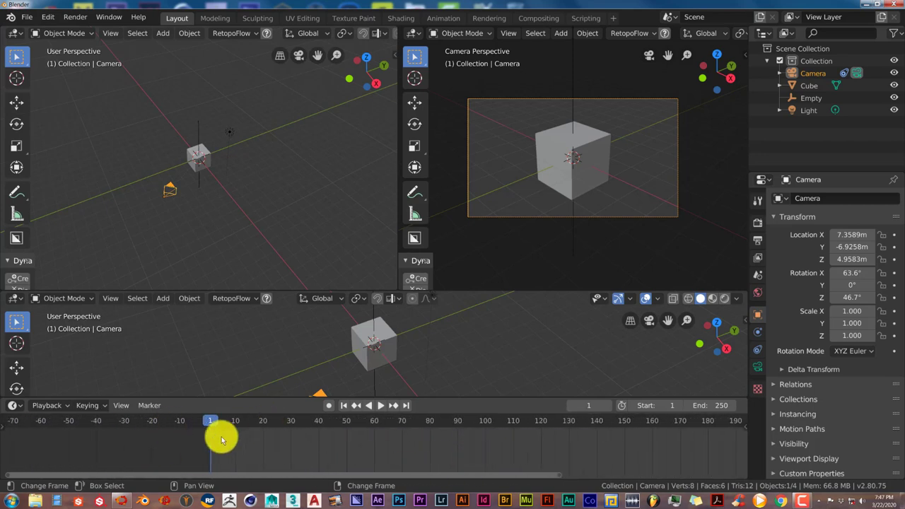
middle_click_drag(394, 327, 396, 348)
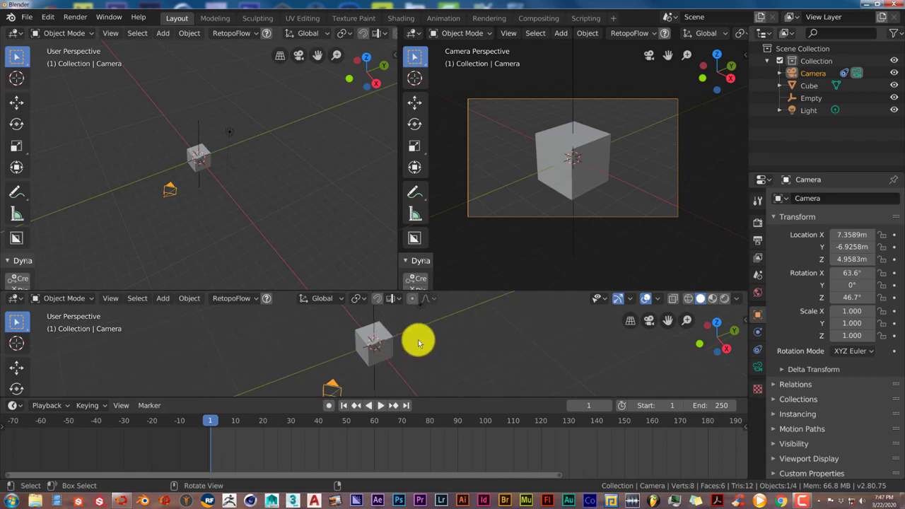
In top view, enable auto keying and move the camera along X to 7.6659 m at frame 1.
key("KP_7")
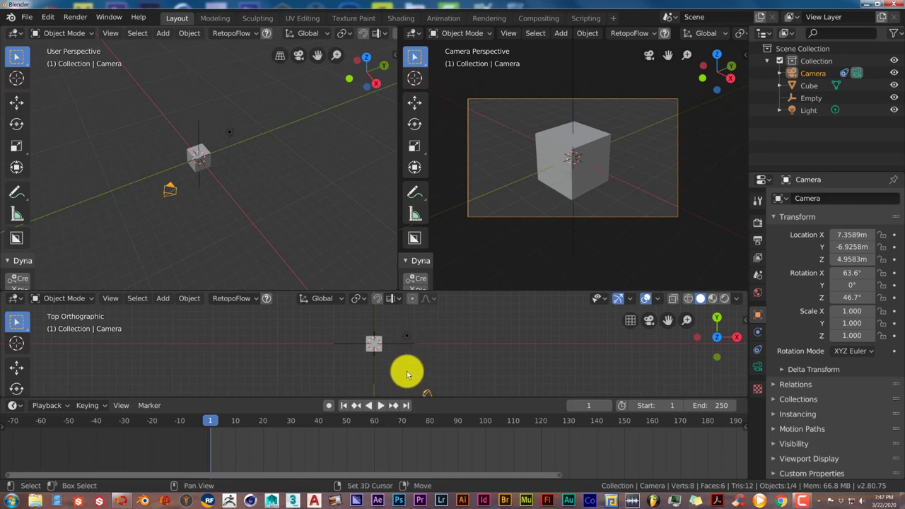
middle_click_drag(402, 375, 404, 352, "shift")
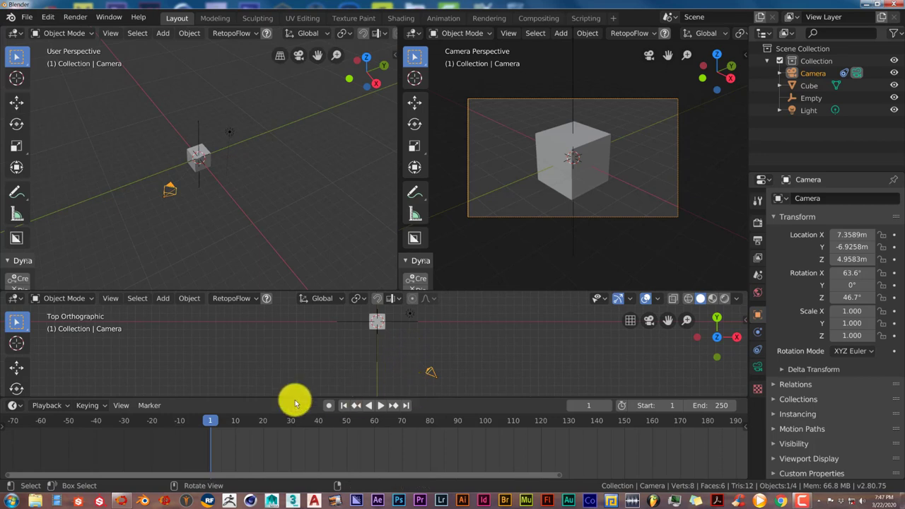
left_click(17, 367)
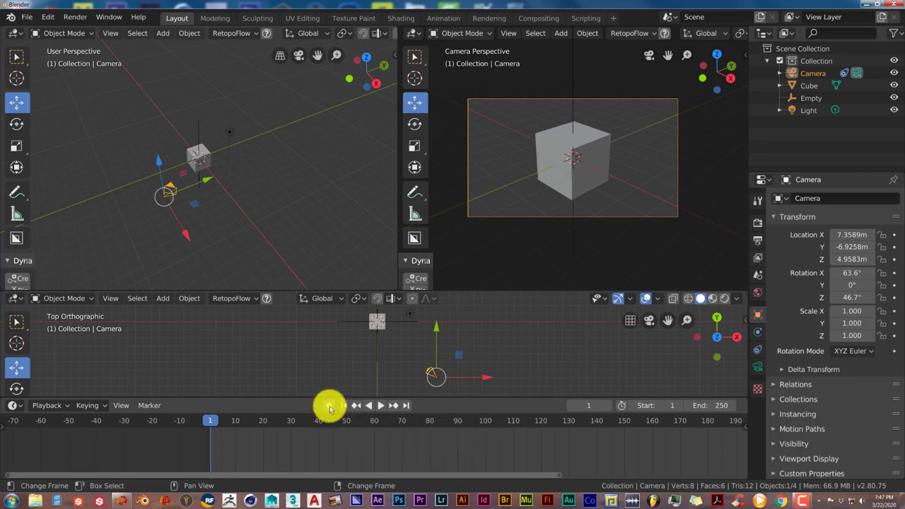
left_click(328, 405)
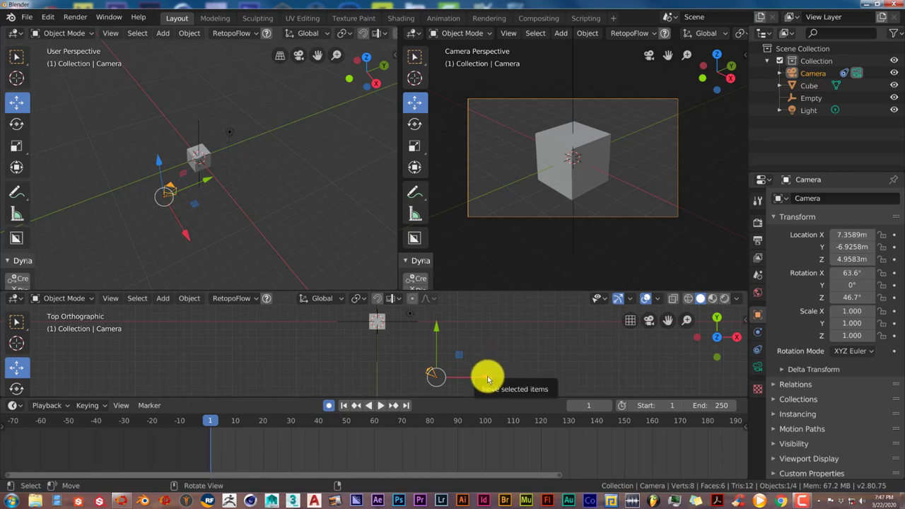
left_click_drag(487, 375, 489, 375)
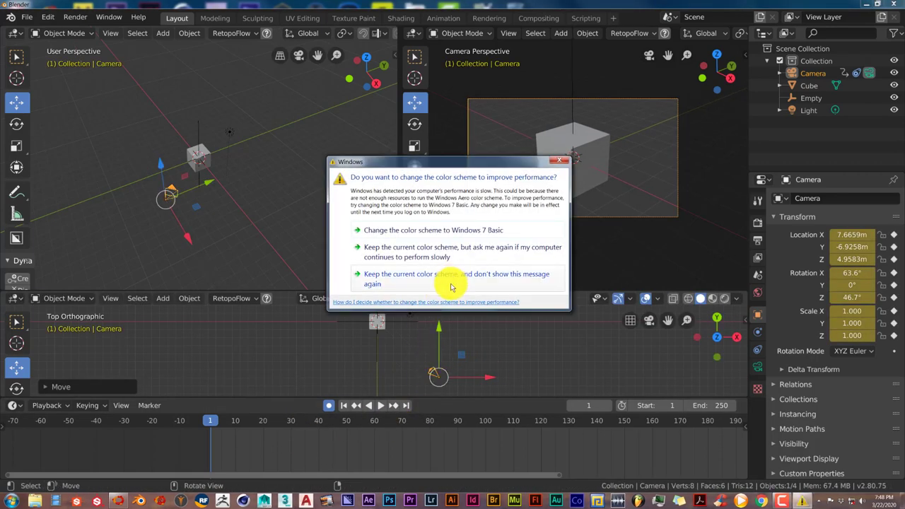
Change the scene end frame from 250 to 100 and set the current frame to 100.
left_click(451, 282)
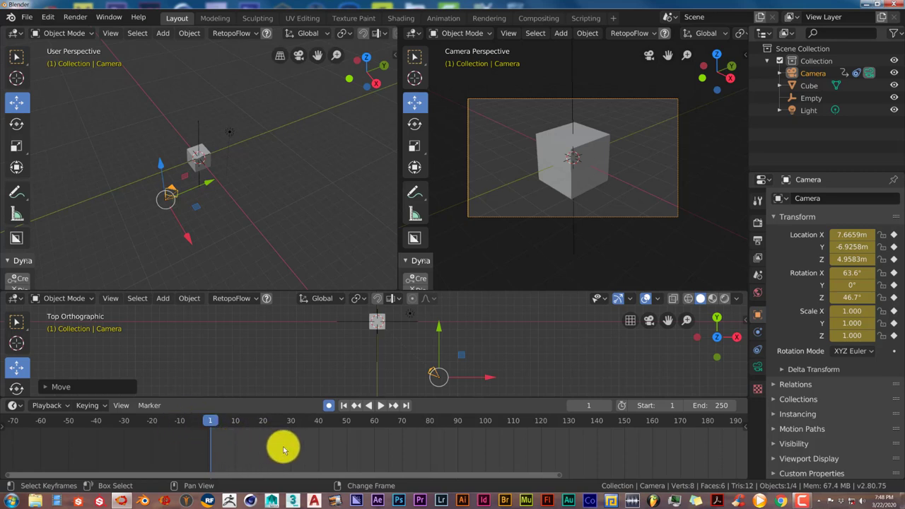
middle_click_drag(280, 441, 283, 464)
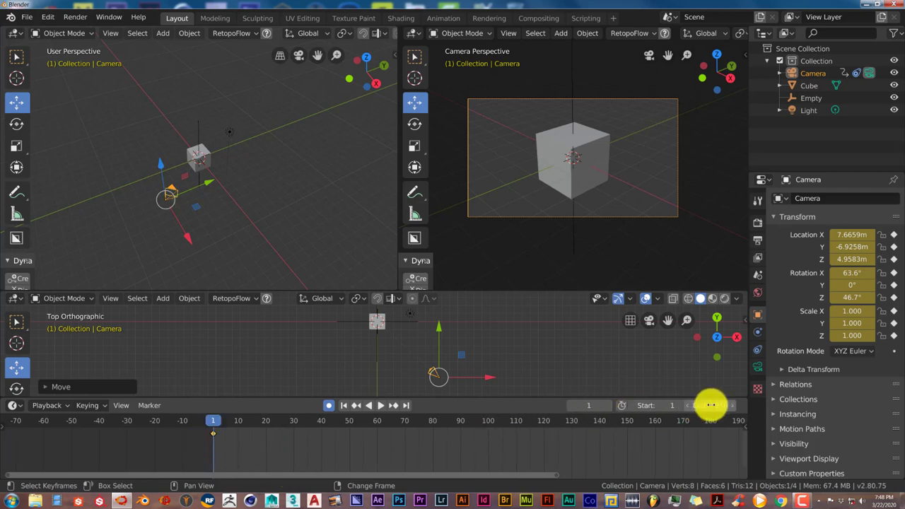
left_click(713, 404)
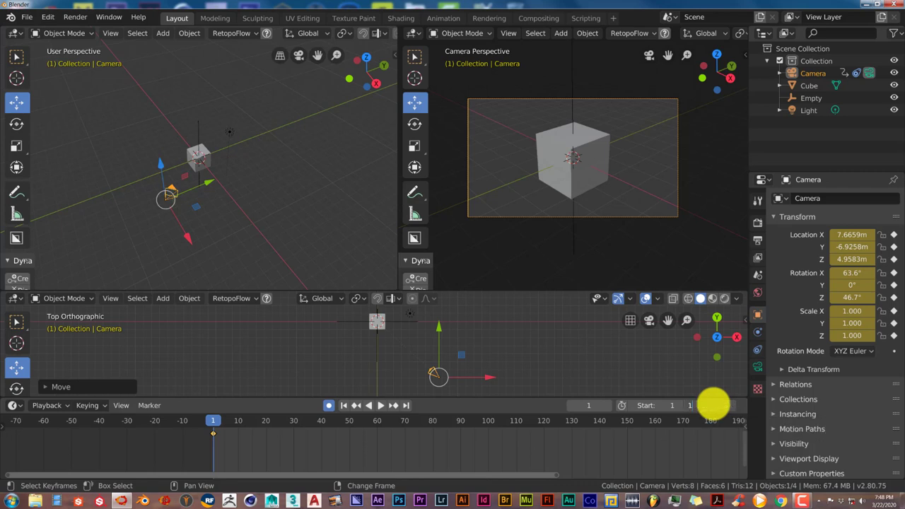
key("Return")
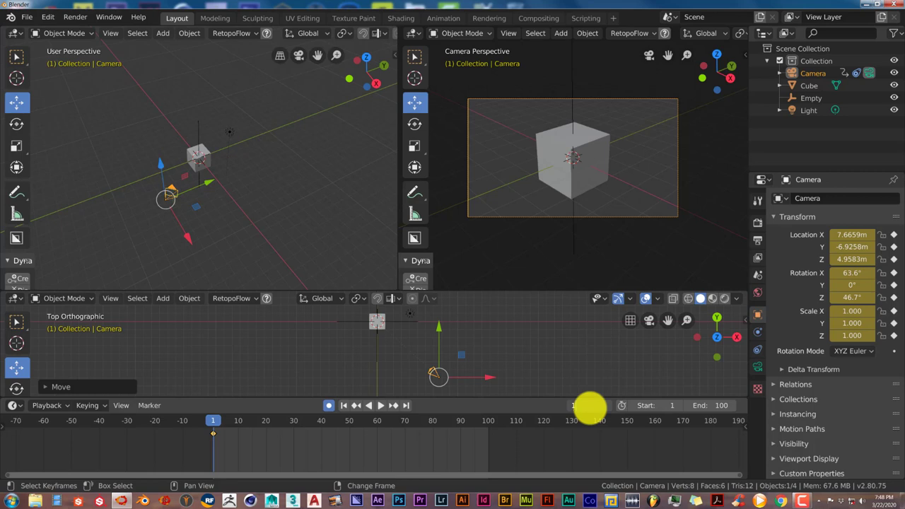
key("Return")
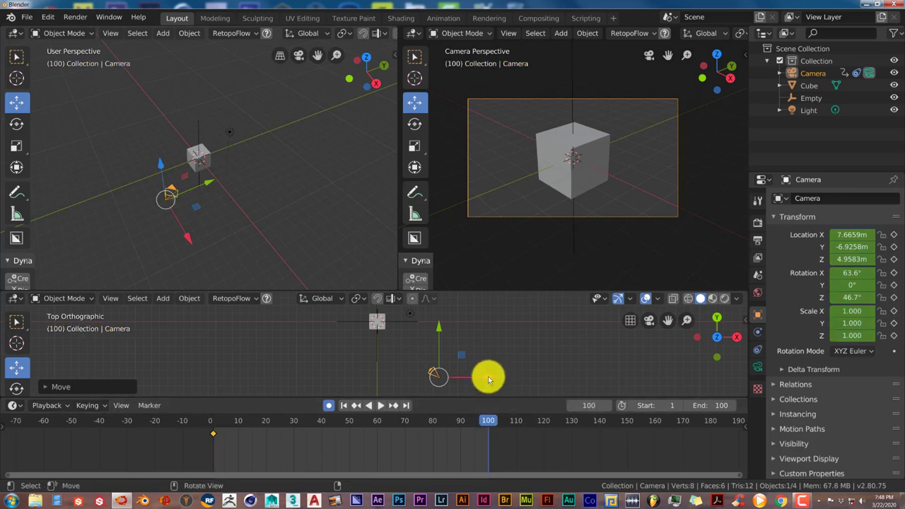
Key the camera at X -7.8165 on frame 100 and preview the slide from frame 1.
left_click_drag(487, 380, 362, 387)
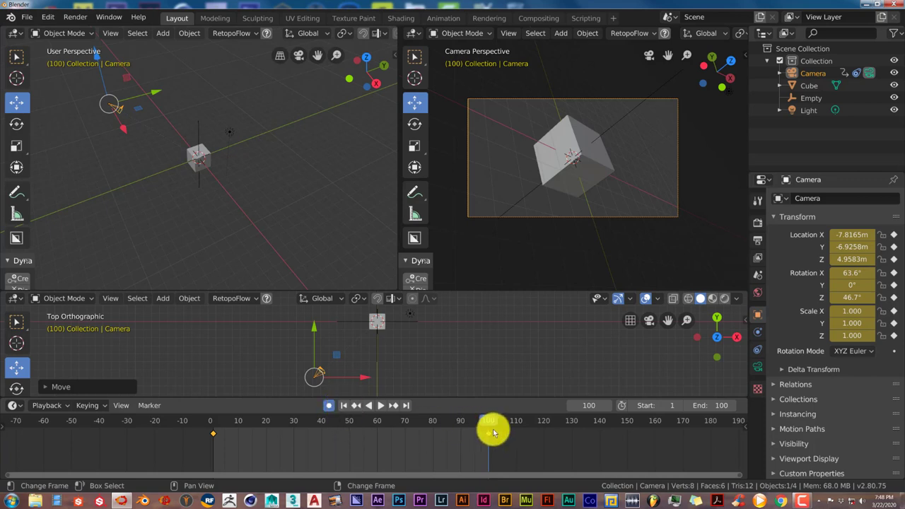
left_click(344, 406)
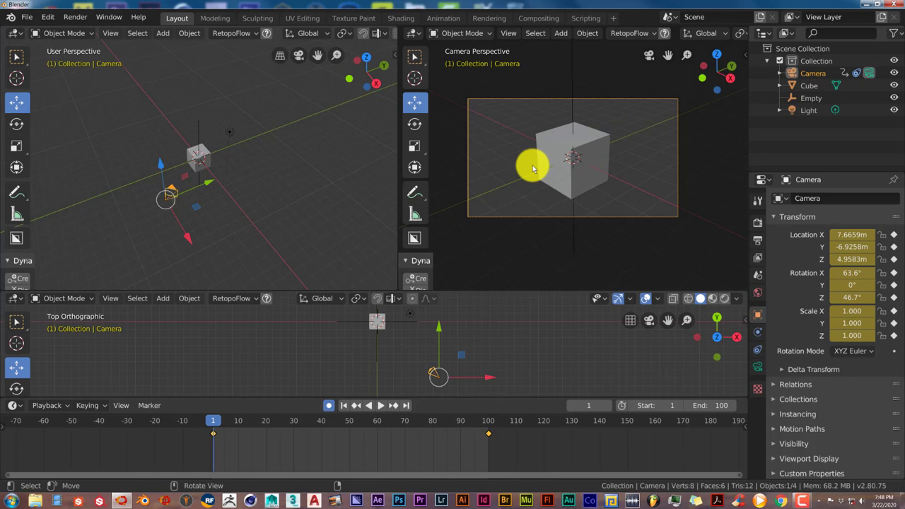
left_click(382, 406)
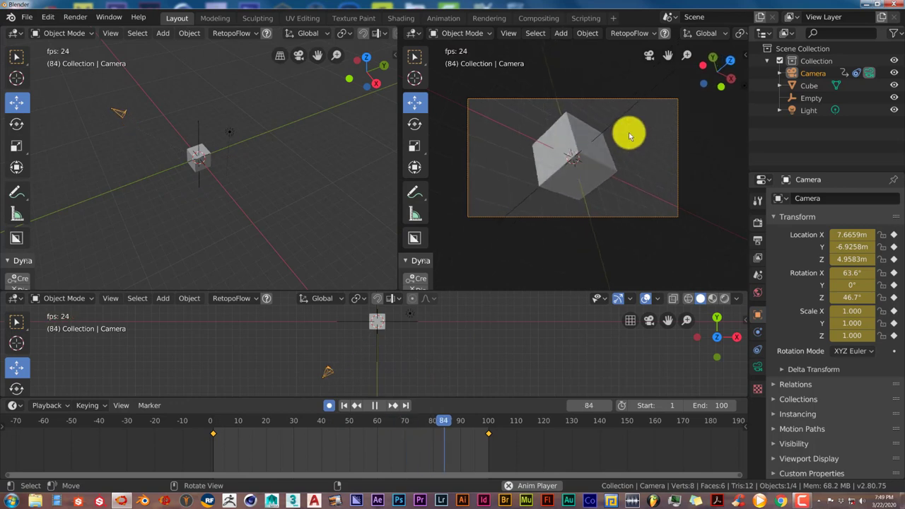
left_click(374, 405)
left_click(344, 406)
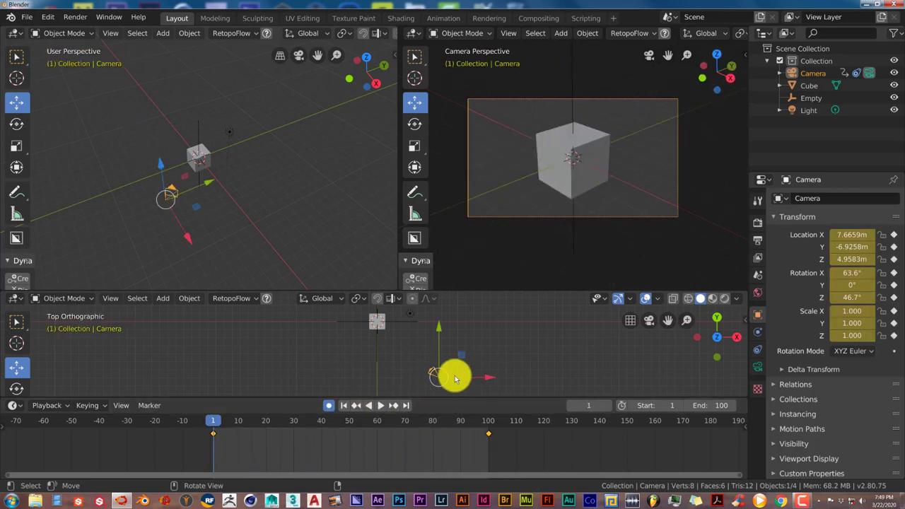
Replay the camera slide once more, then rewind to frame 1.
left_click(380, 406)
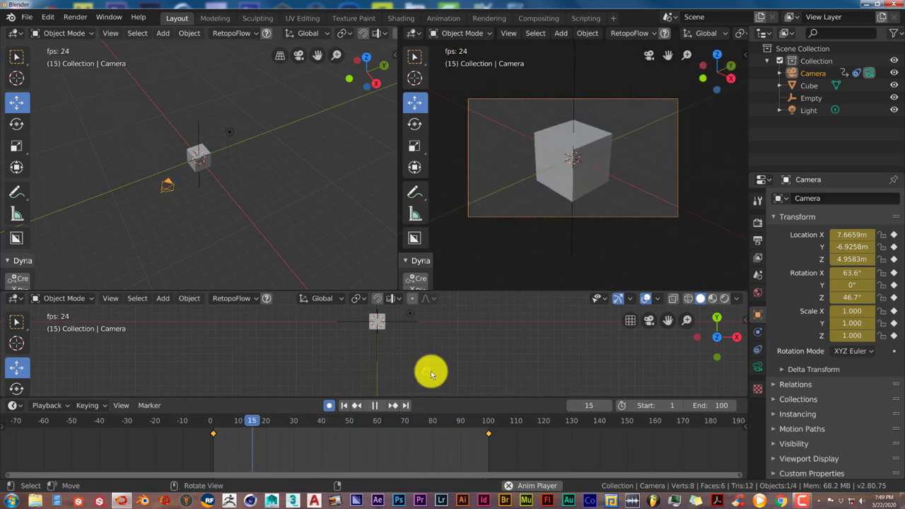
left_click(378, 405)
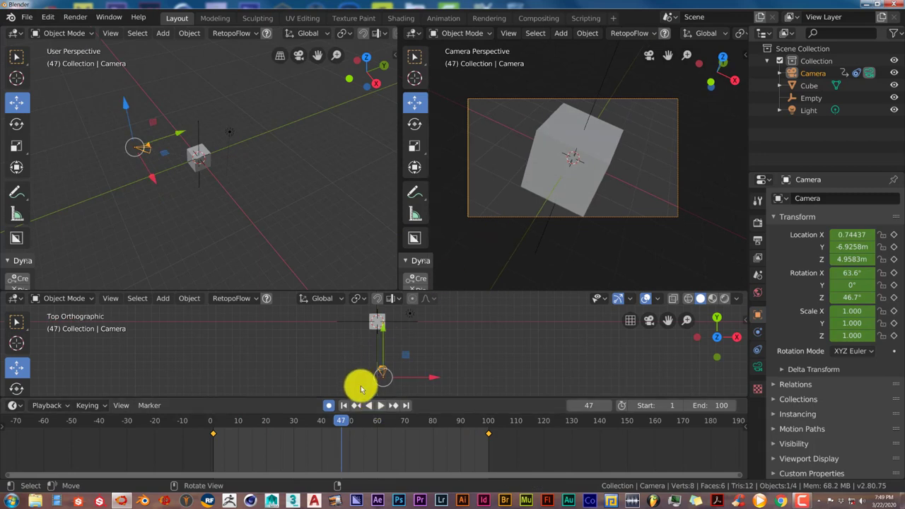
left_click(345, 408)
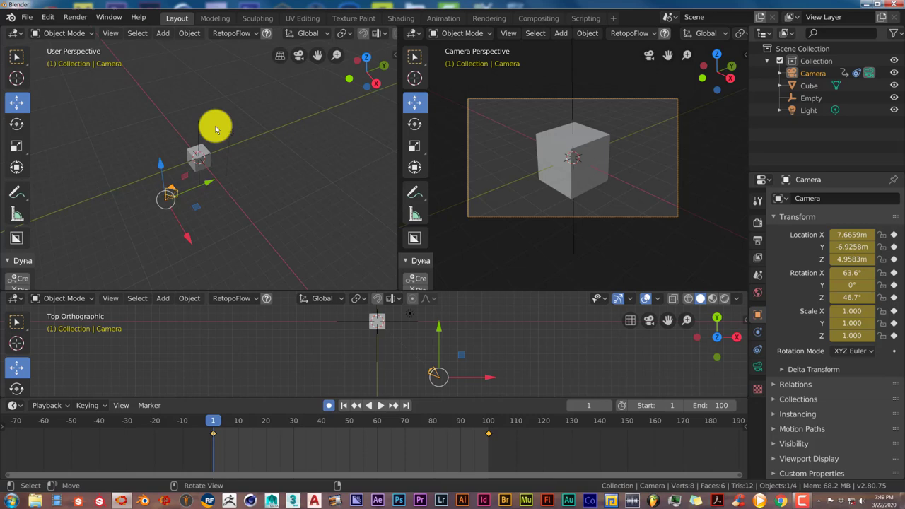
left_click(19, 34)
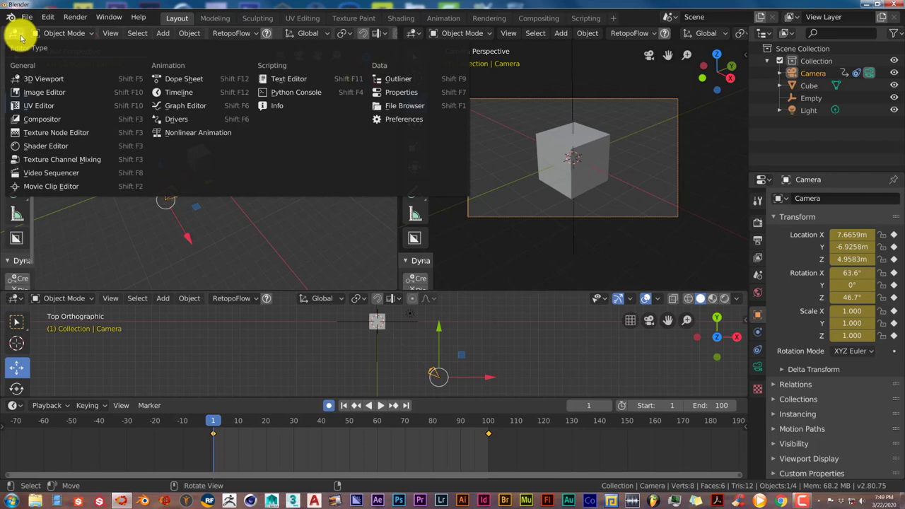
Switch the upper-left area to the Graph Editor to display the camera's animation curves.
left_click(178, 105)
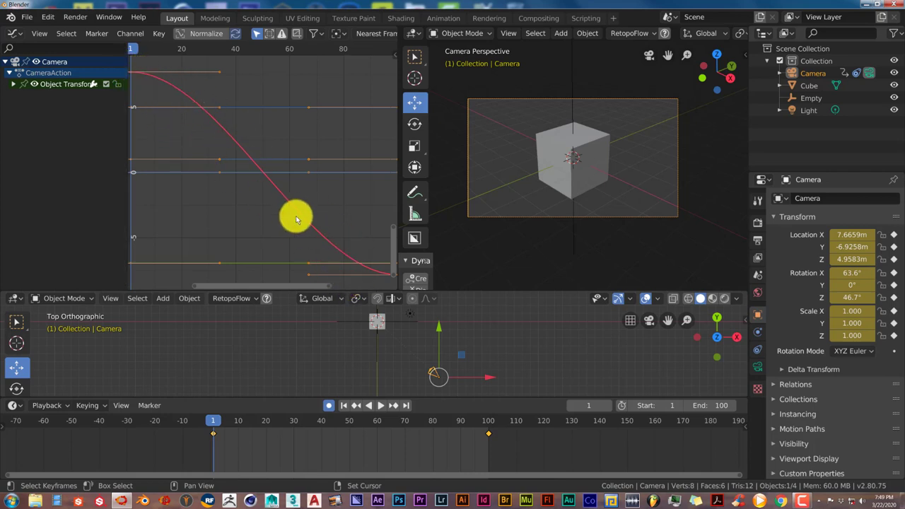
Zoom out the Graph Editor and reveal and select all camera keyframes with Alt+H.
scroll(219, 149, "down", 3)
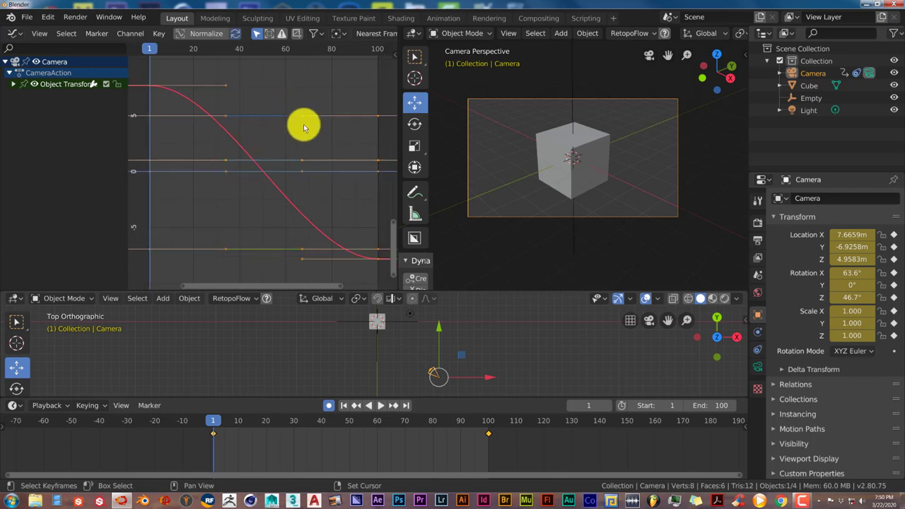
scroll(263, 157, "down", 2)
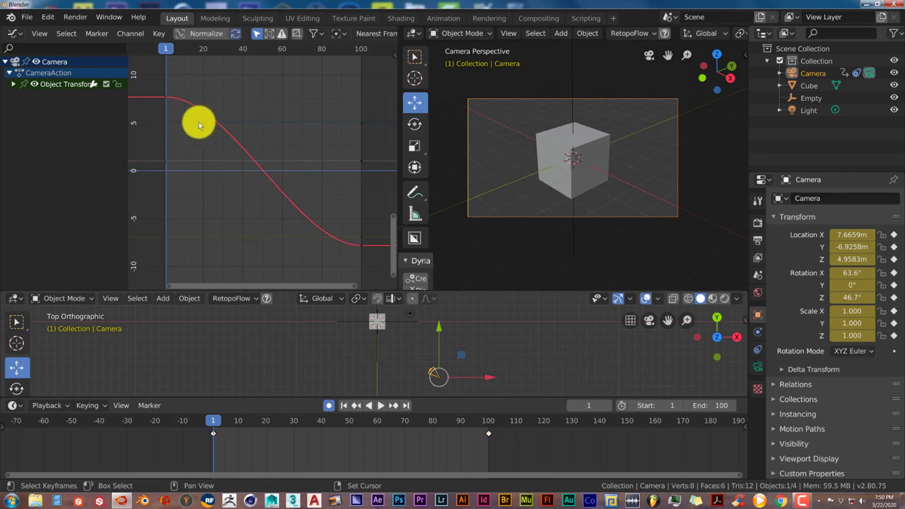
key("alt+h")
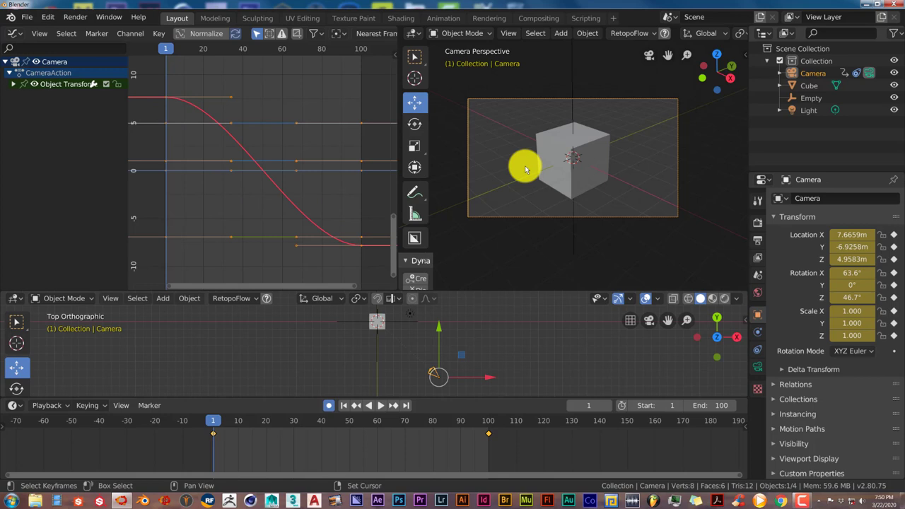
left_click(160, 33)
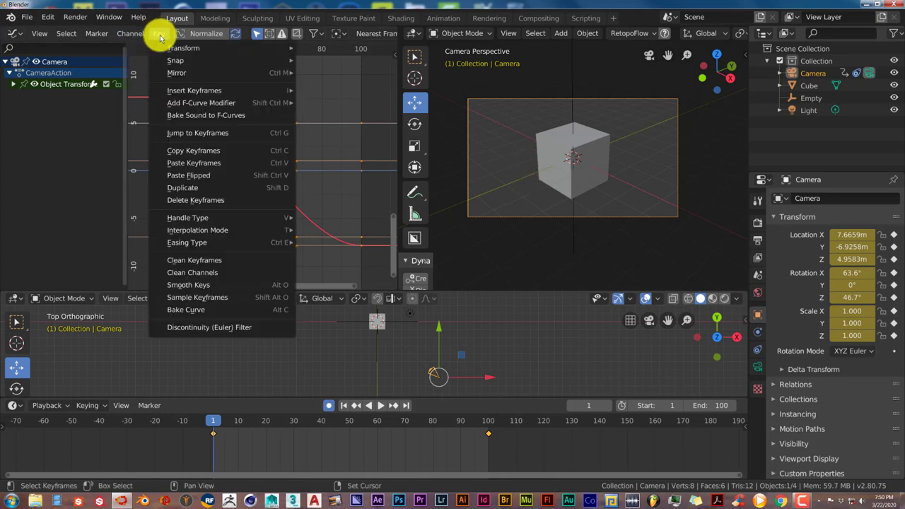
mouse_move(225, 234)
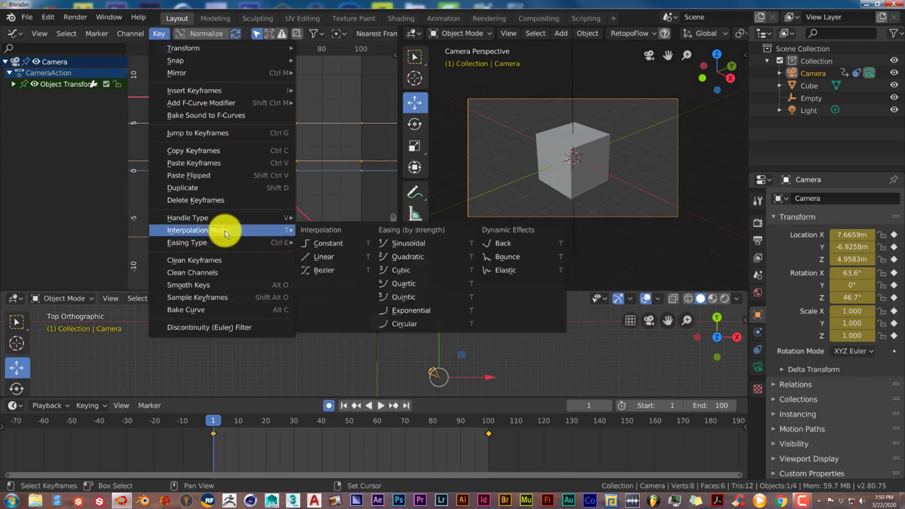
left_click(321, 257)
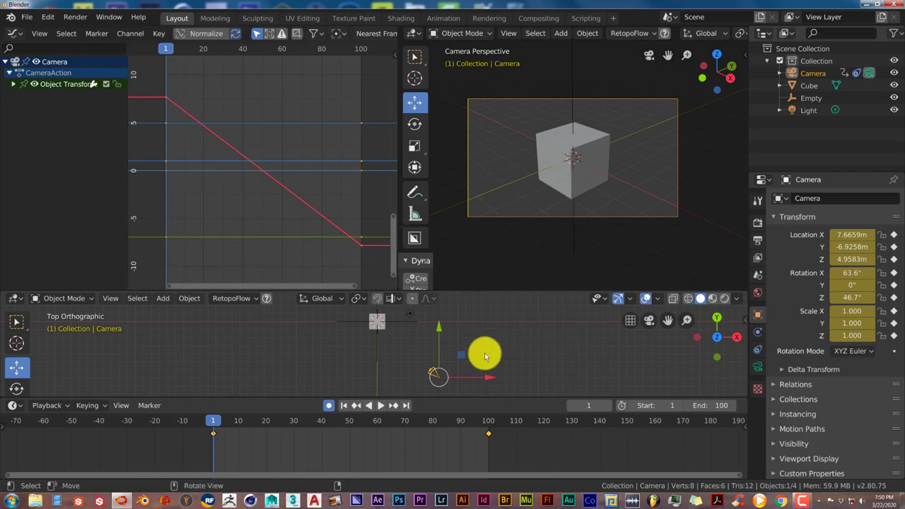
left_click(380, 407)
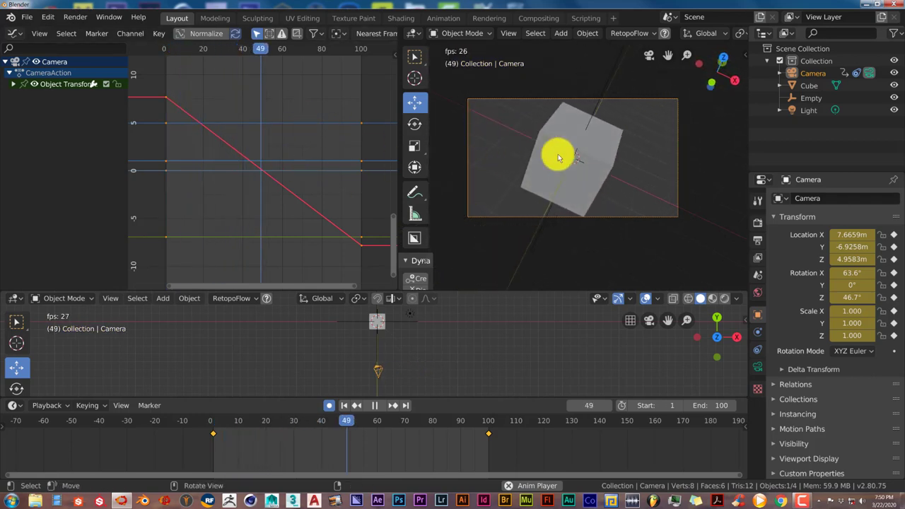
left_click(374, 405)
left_click(343, 406)
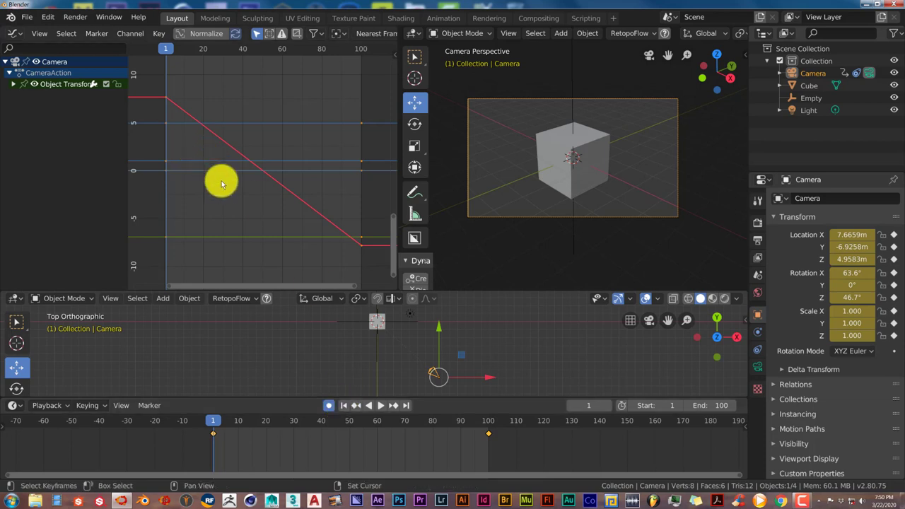
key("ctrl+z")
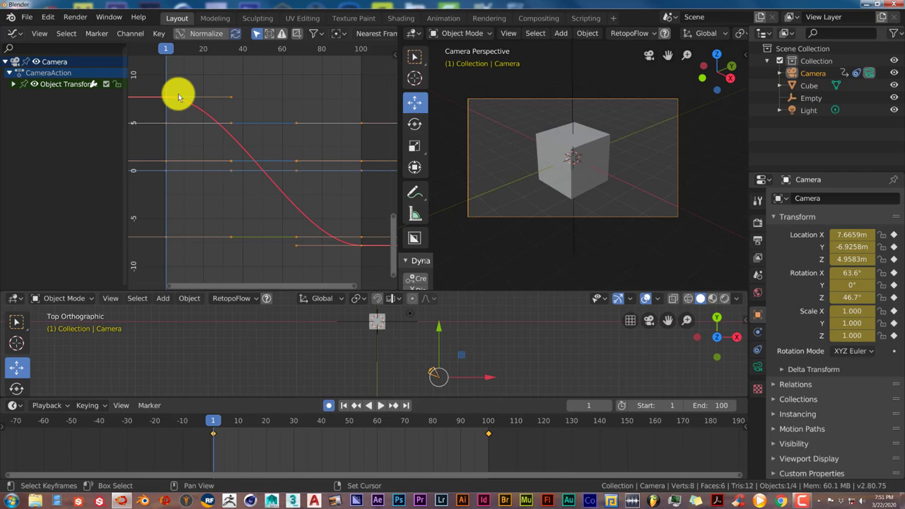
Add a Built-In Function modifier to the curve and play the animation with it.
left_click(158, 34)
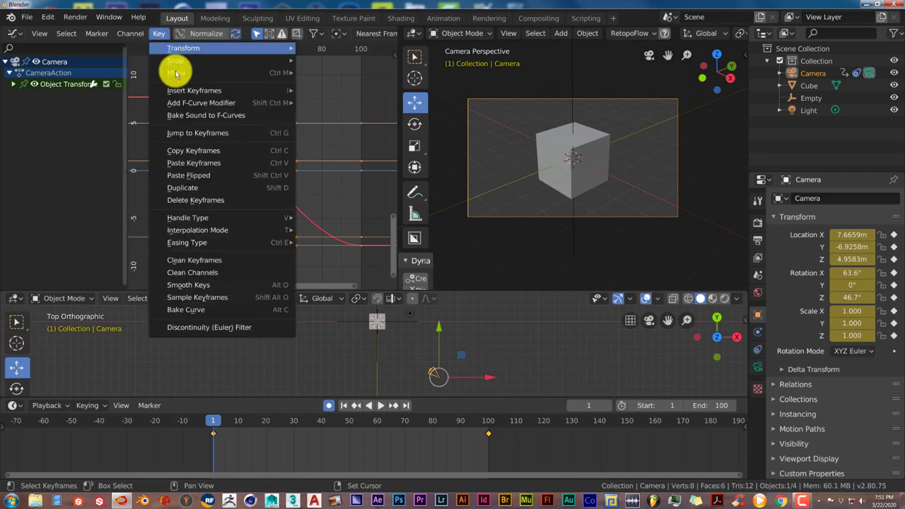
mouse_move(190, 104)
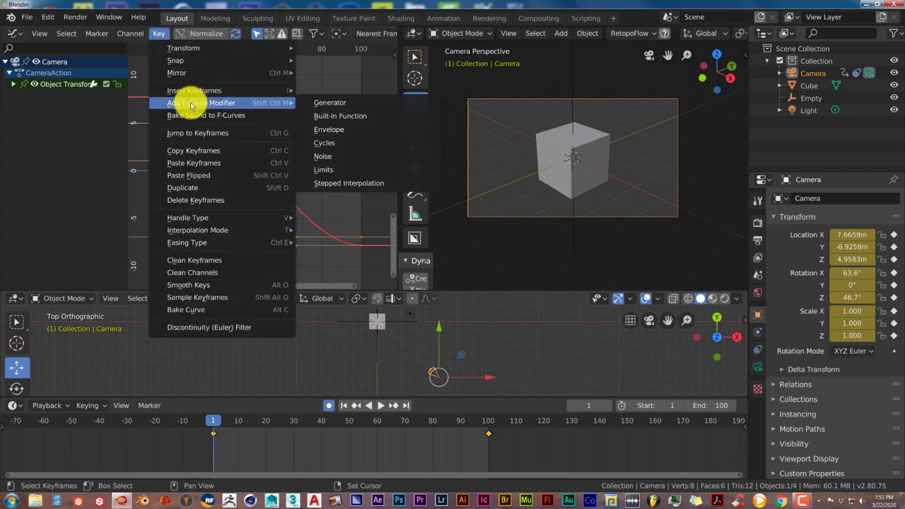
left_click(324, 116)
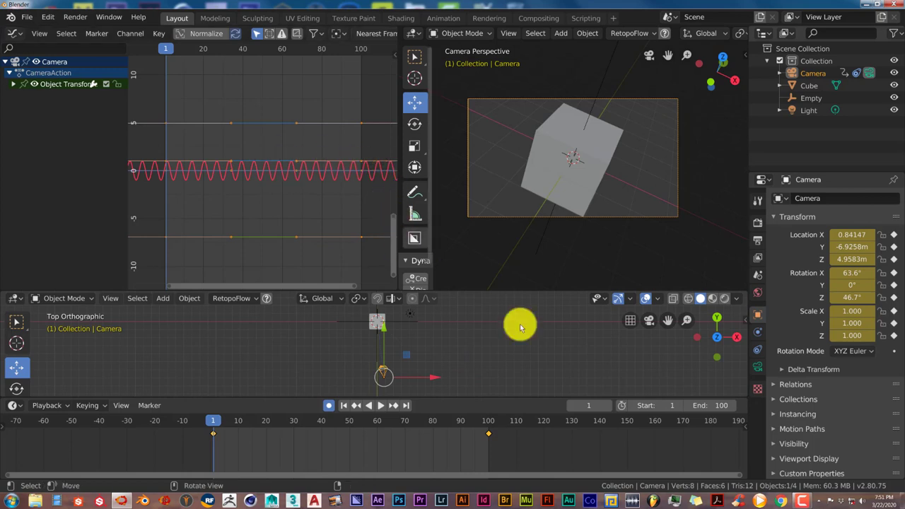
left_click(383, 406)
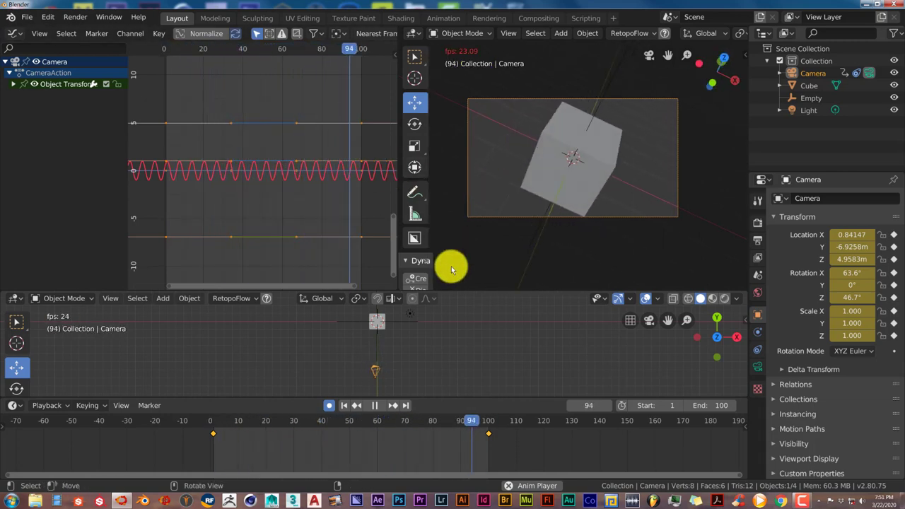
Stop playback at frame 1 and undo the sine-wave modifier.
left_click(375, 405)
left_click(344, 405)
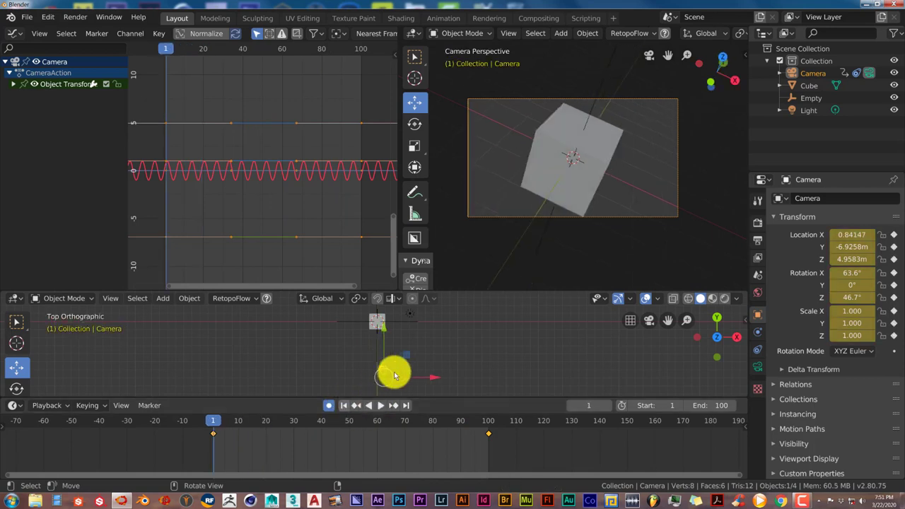
key("ctrl+z")
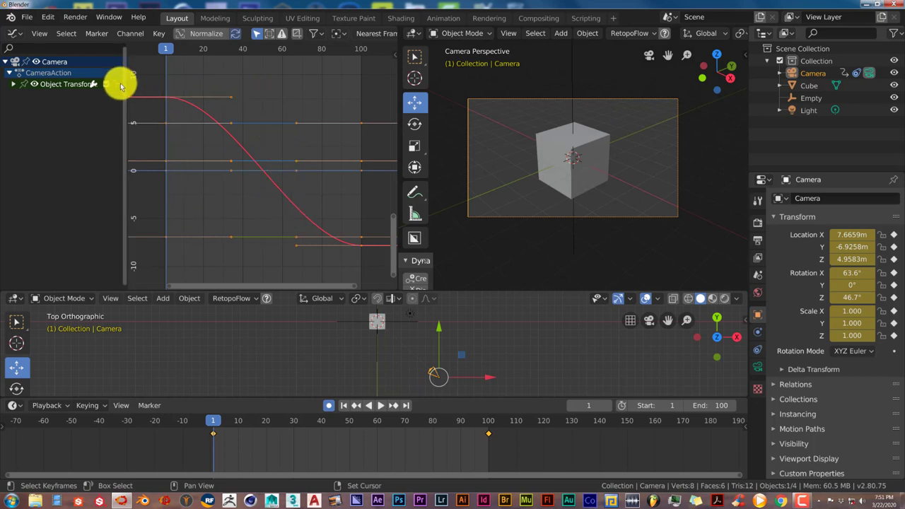
left_click(158, 35)
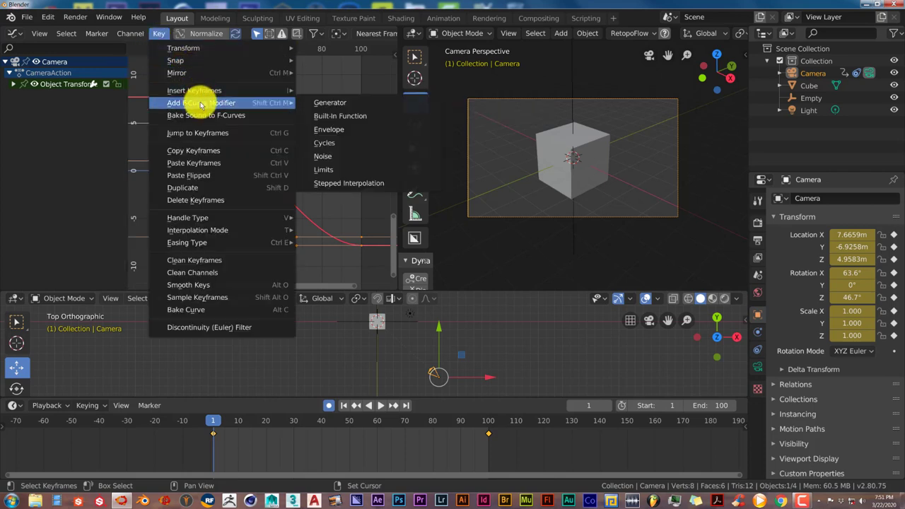
left_click(330, 106)
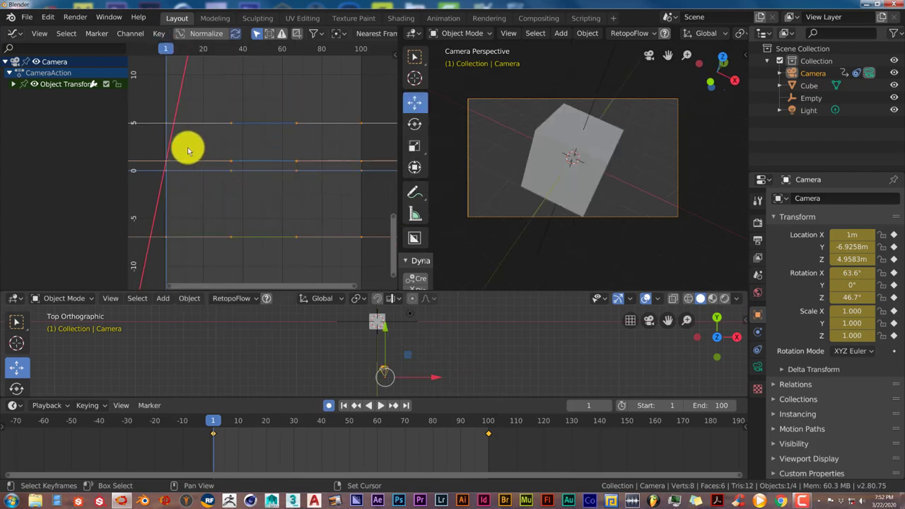
scroll(182, 145, "down", 2)
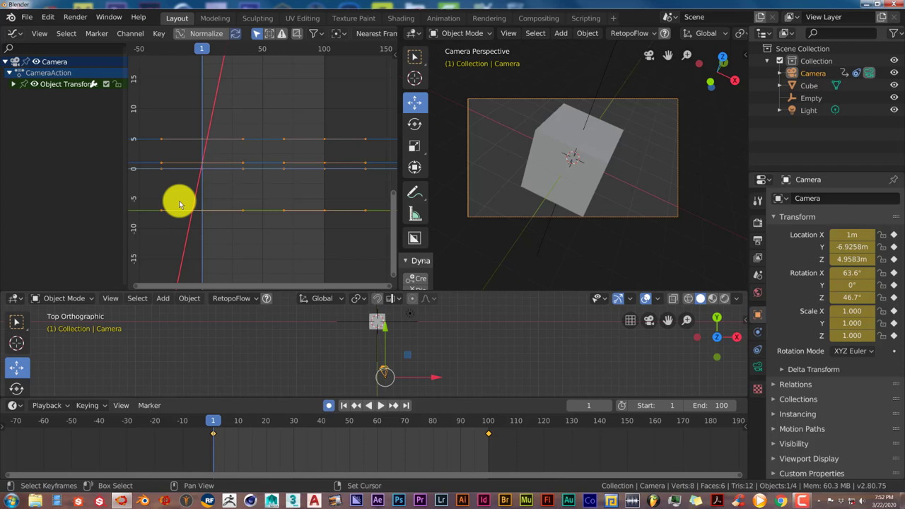
scroll(181, 202, "down", 2)
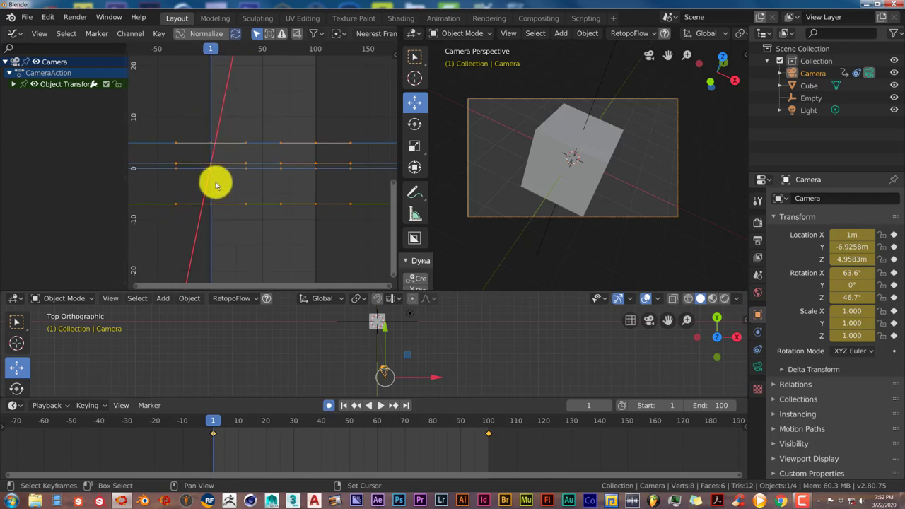
left_click(379, 406)
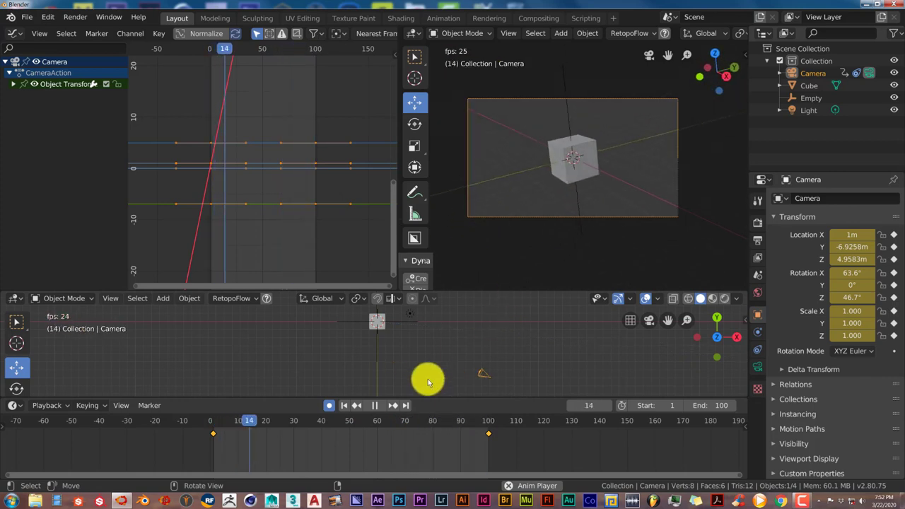
left_click(378, 405)
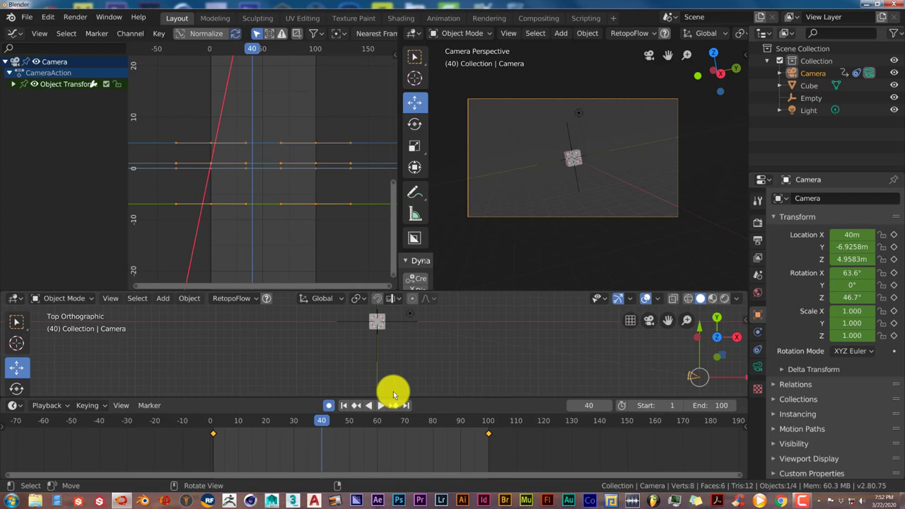
key("shift+Left")
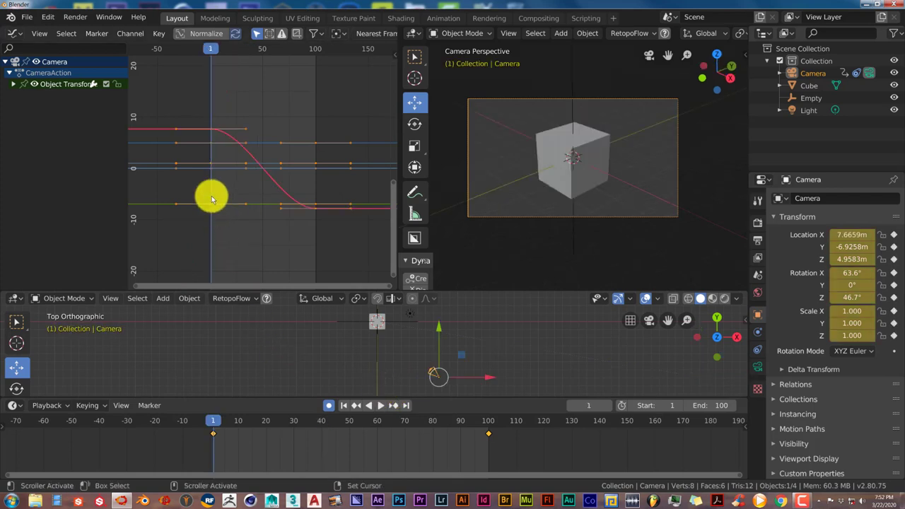
left_click(159, 34)
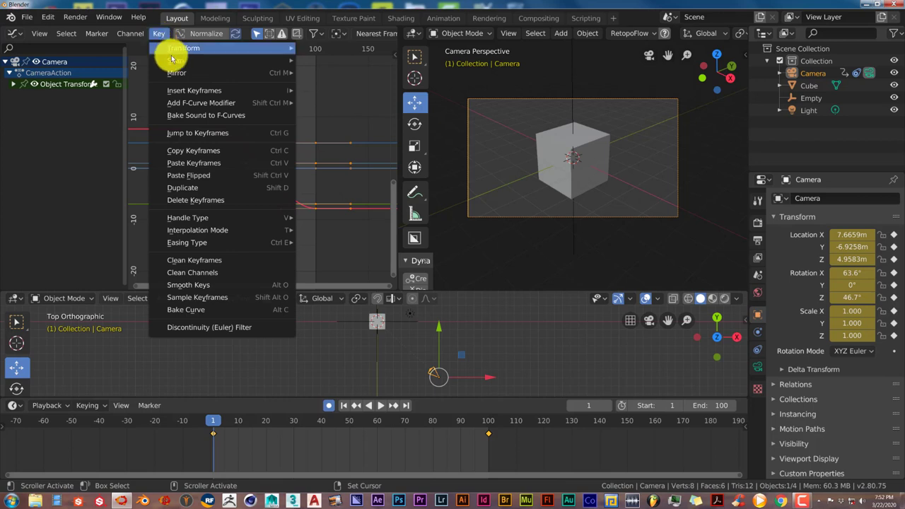
mouse_move(187, 104)
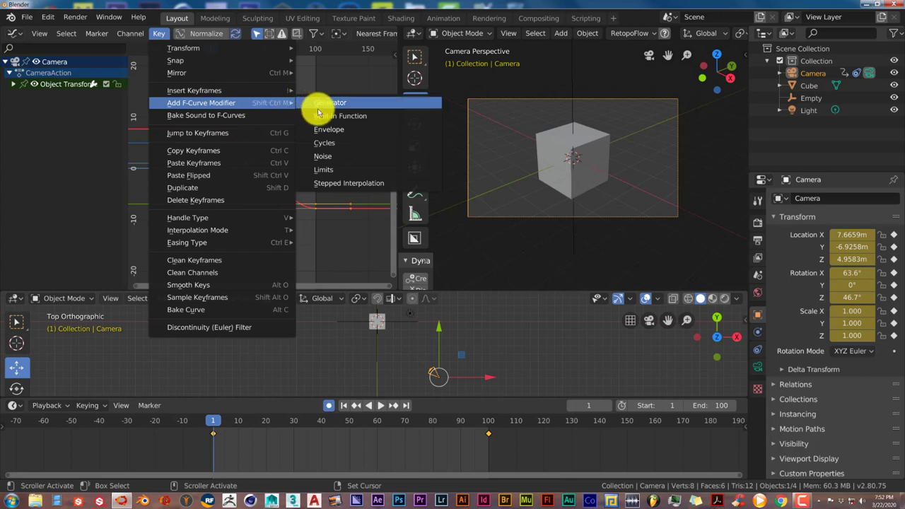
left_click(335, 147)
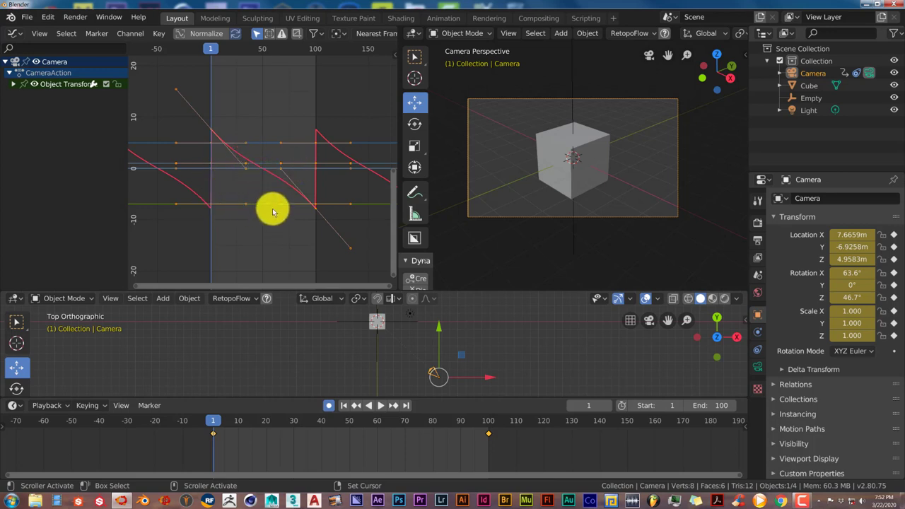
left_click(381, 405)
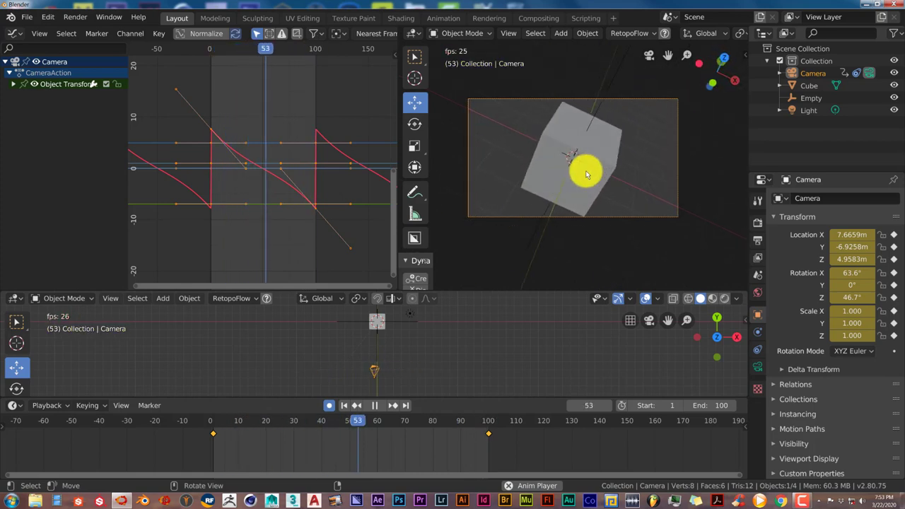
key("F3")
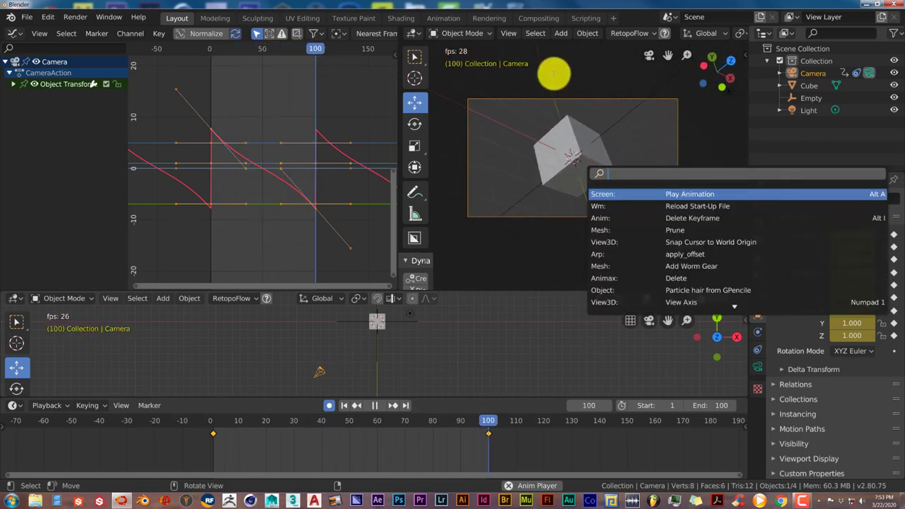
key("Escape")
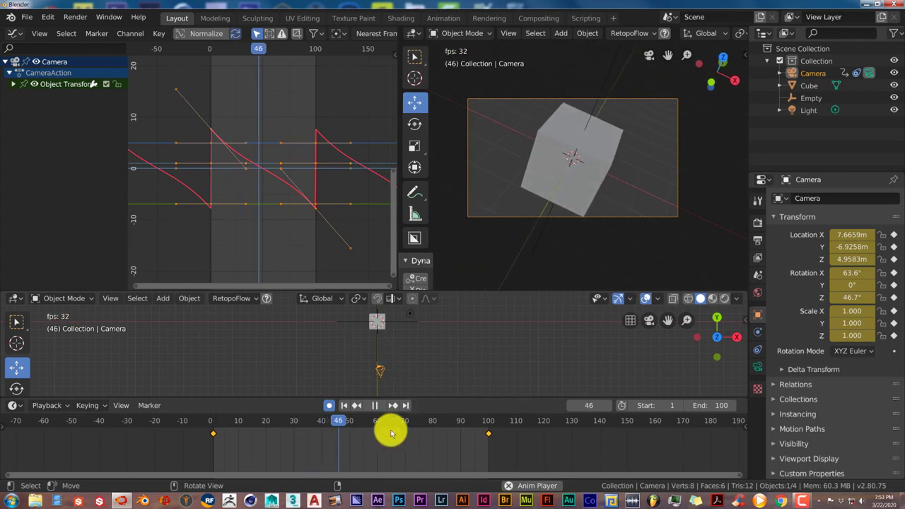
left_click(374, 405)
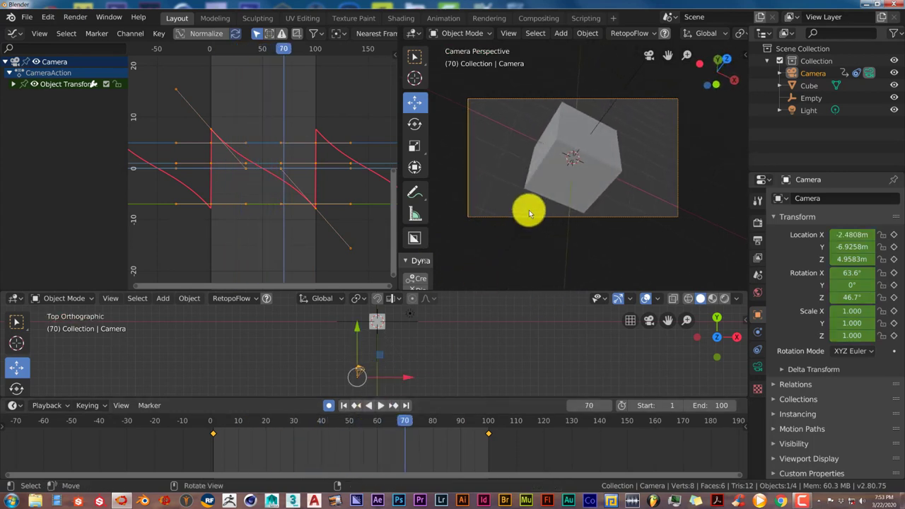
key("ctrl+z")
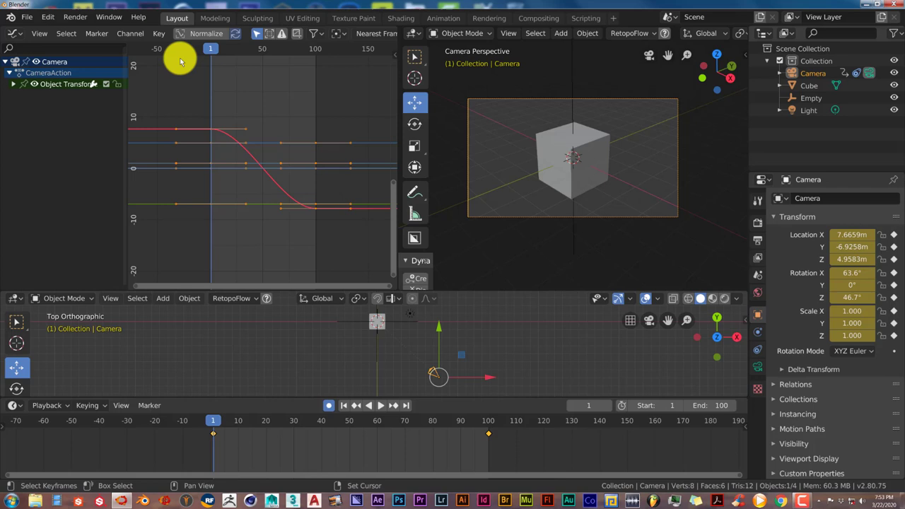
Add a Stepped Interpolation modifier to the camera X-location curve, preview playback, then return to frame 1.
left_click(162, 34)
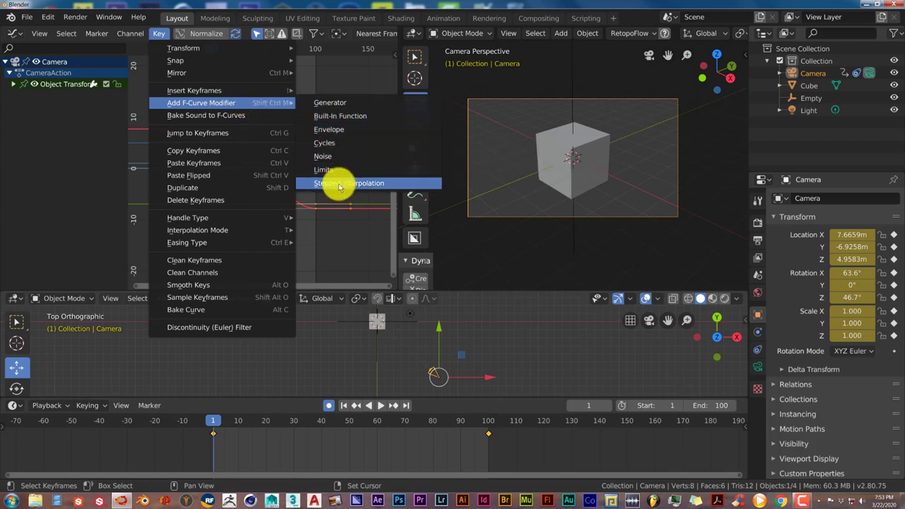
left_click(338, 183)
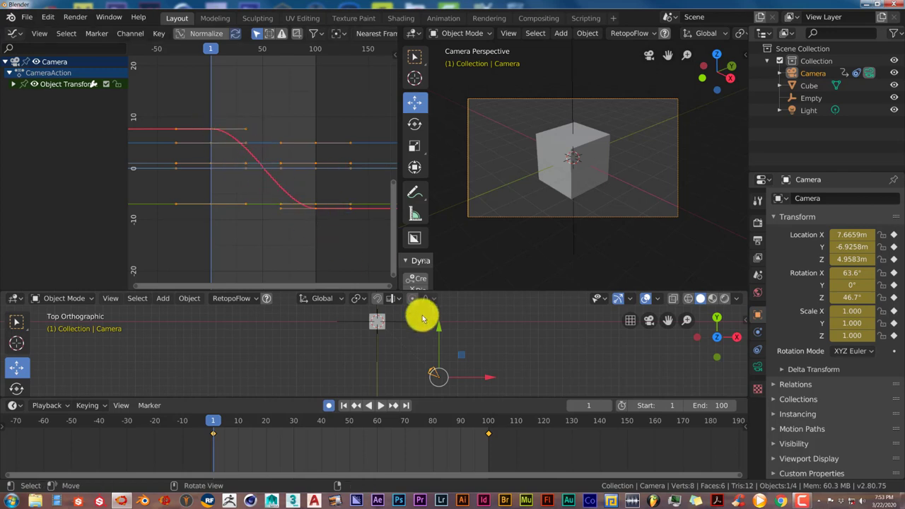
left_click(381, 406)
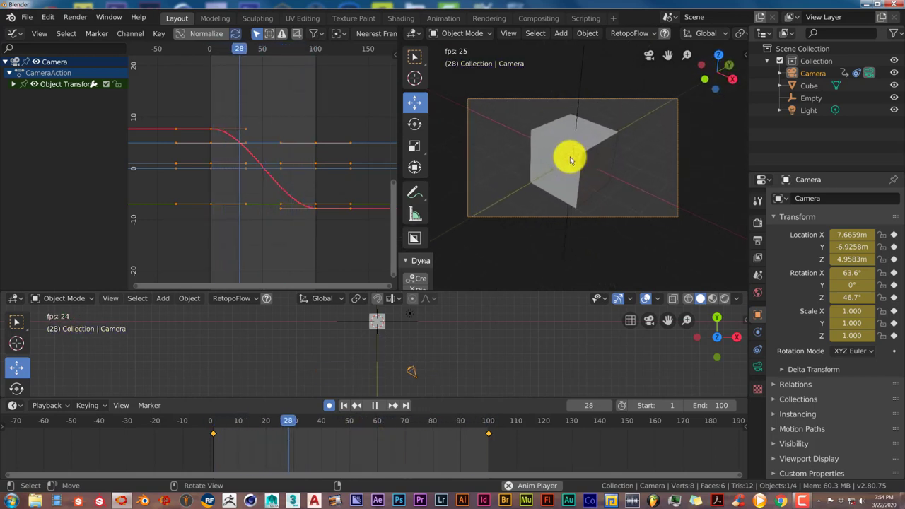
left_click(375, 405)
left_click(342, 406)
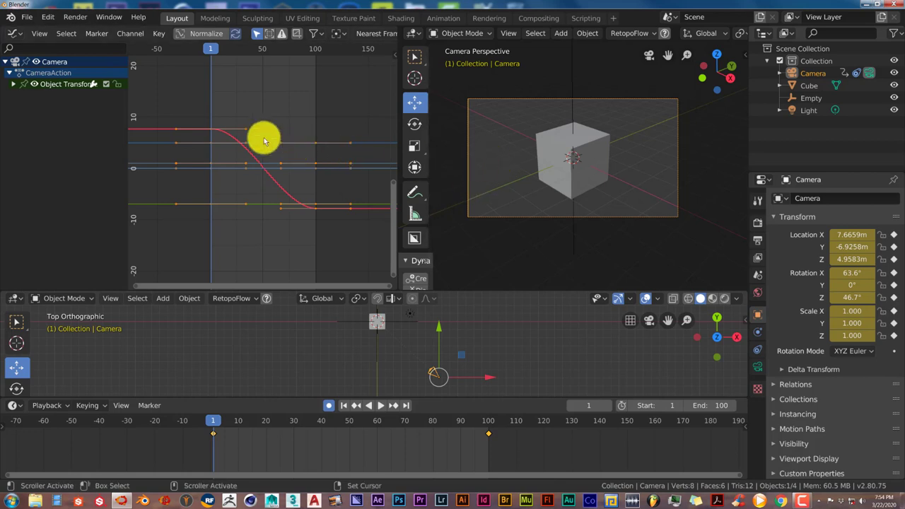
left_click(159, 34)
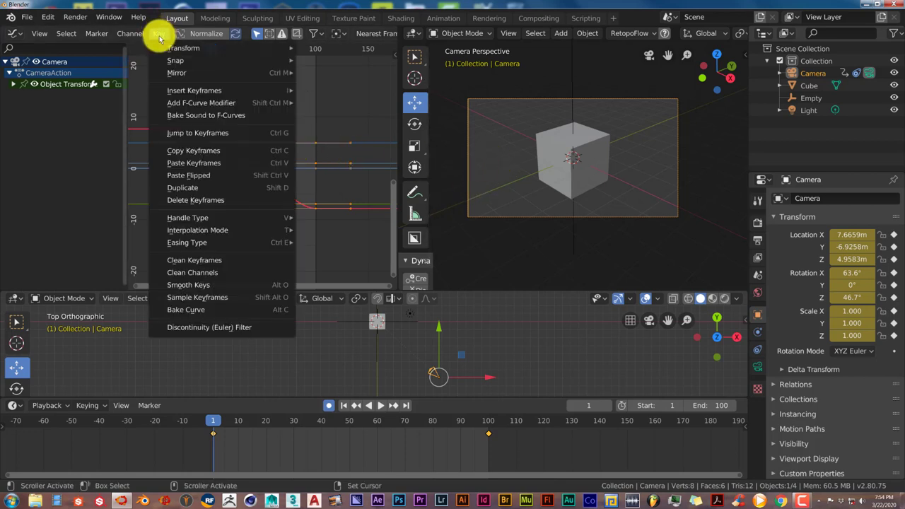
mouse_move(228, 234)
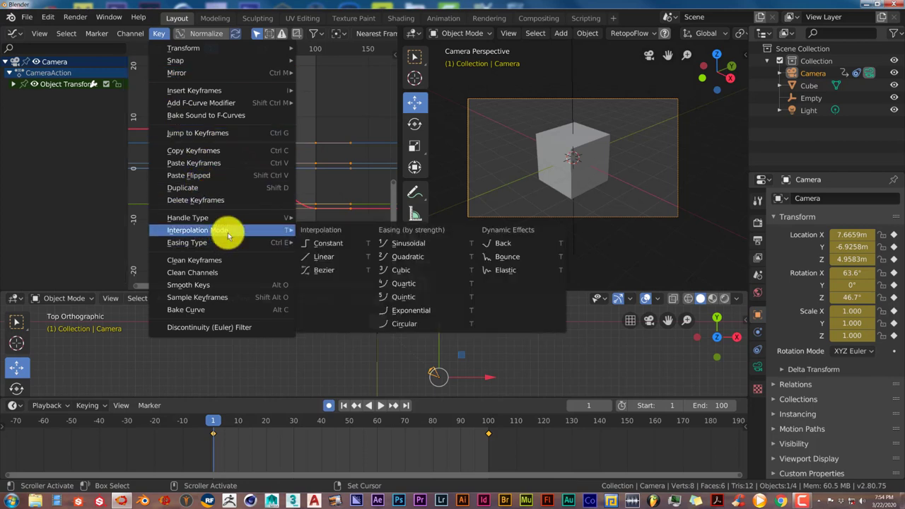